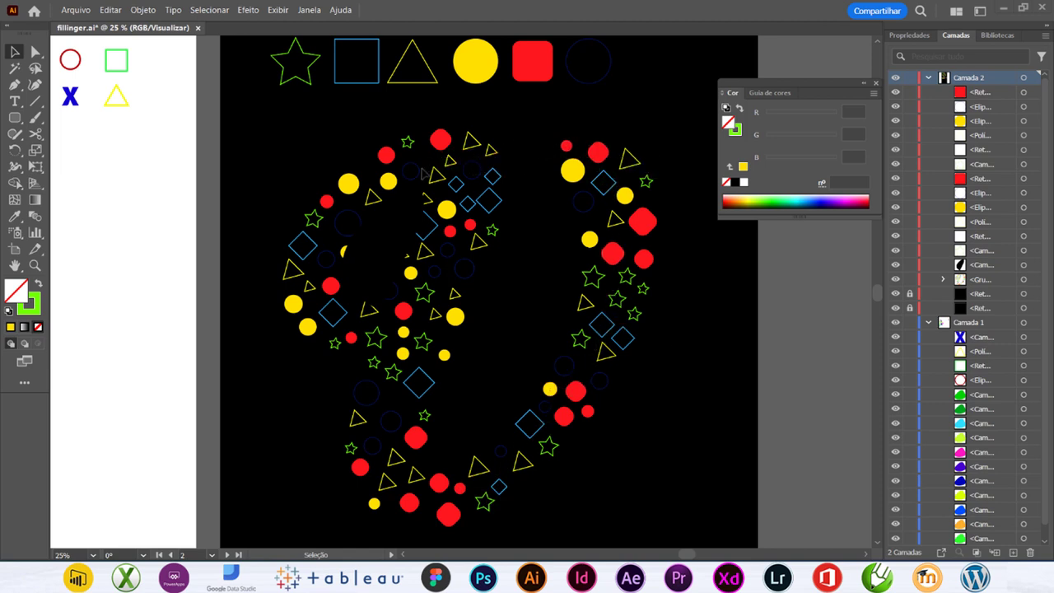
- Confirm fillinger is listed under Scripts > illustrator-scripts-master, then dismiss the menu
click(75, 10)
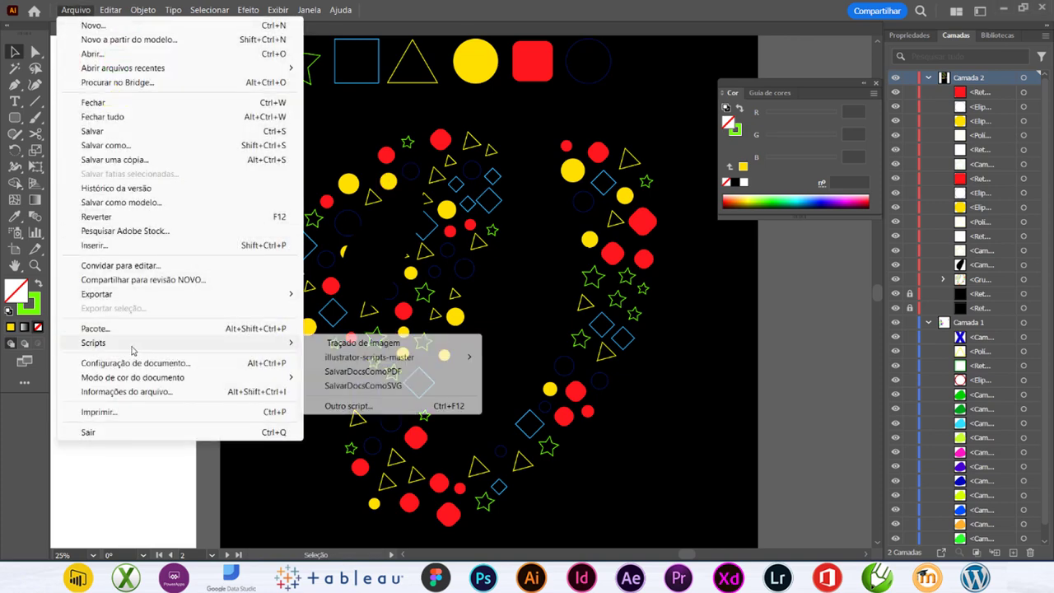
mouse_move(93, 342)
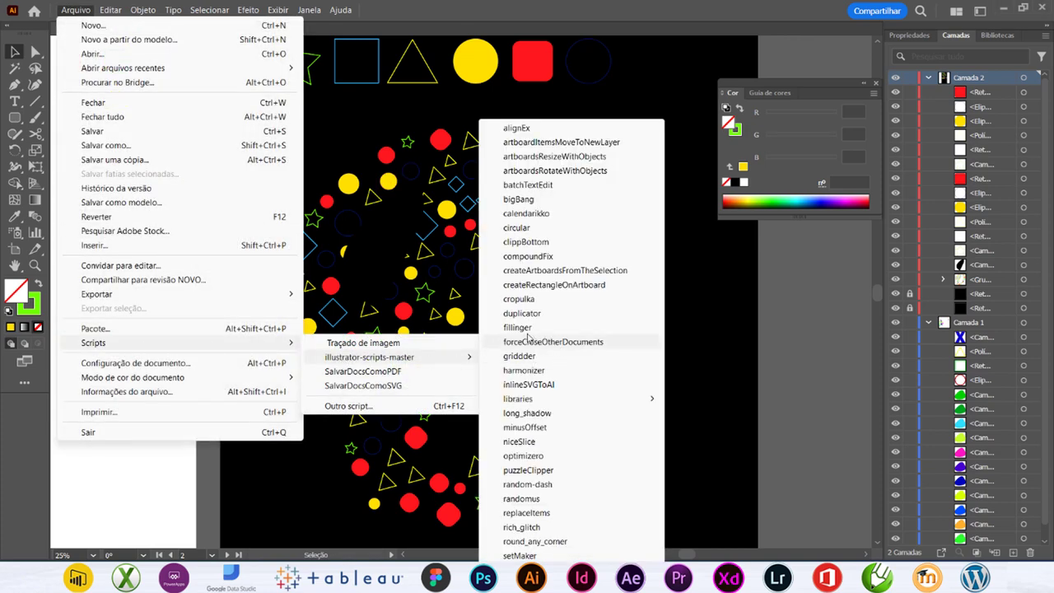
mouse_move(370, 356)
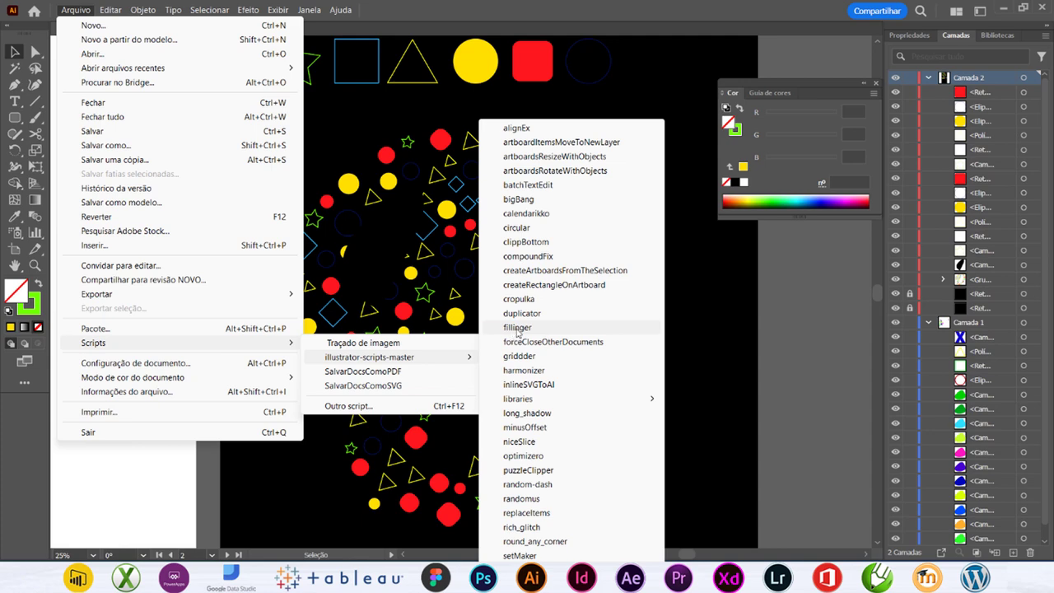
click(543, 332)
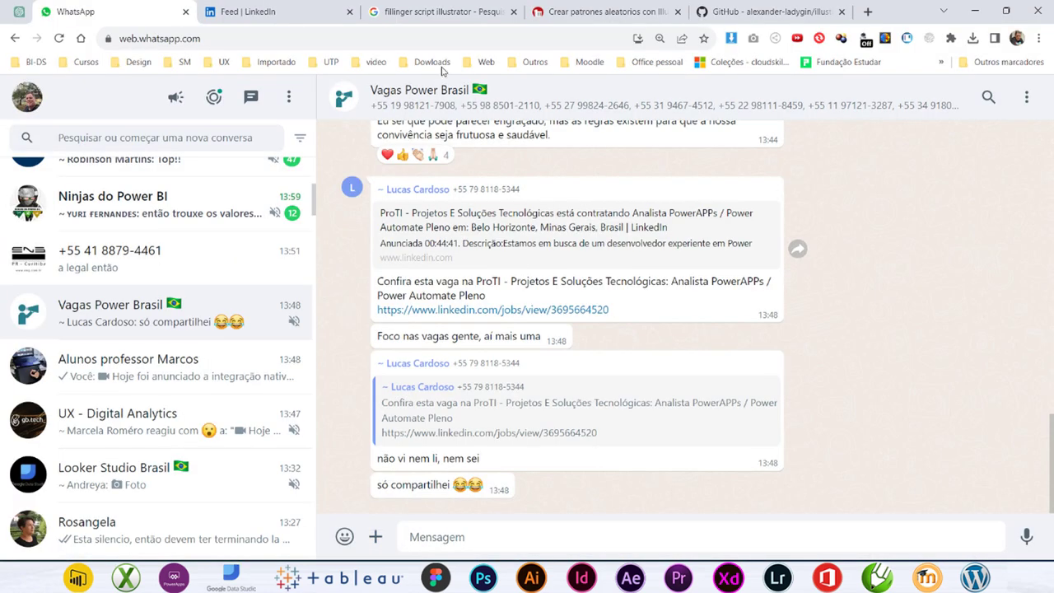
- Show the illustrator-scripts repository's clone and ZIP options on GitHub, then bring up the local folder
click(438, 15)
click(716, 10)
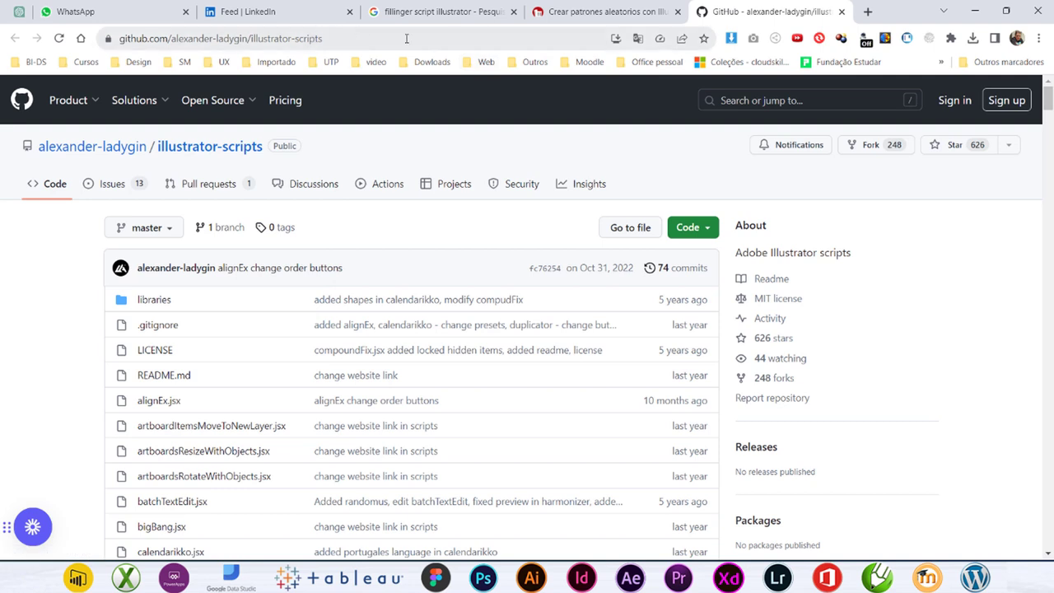
click(513, 12)
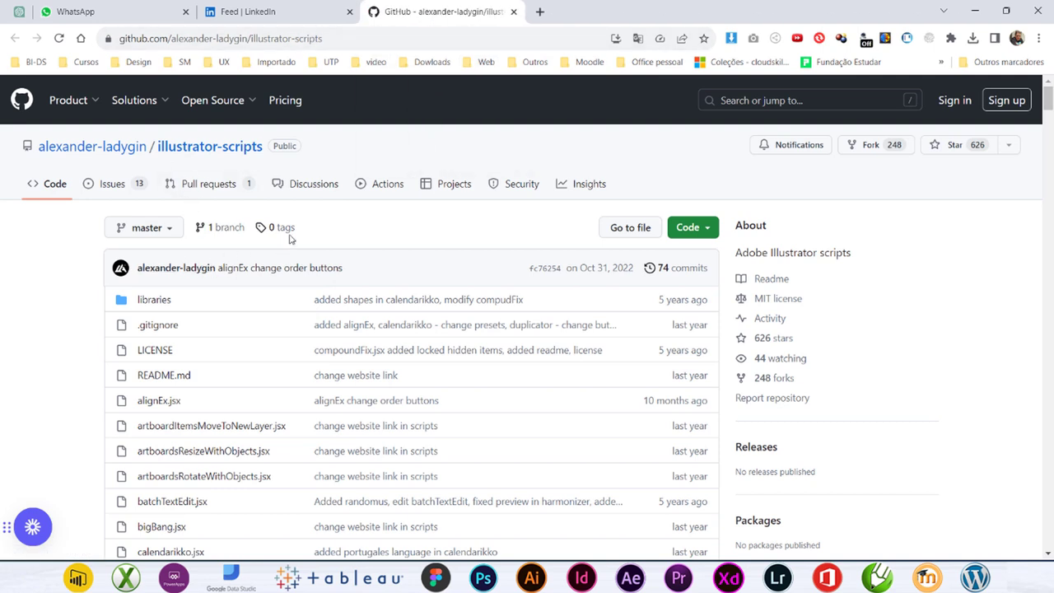
click(712, 230)
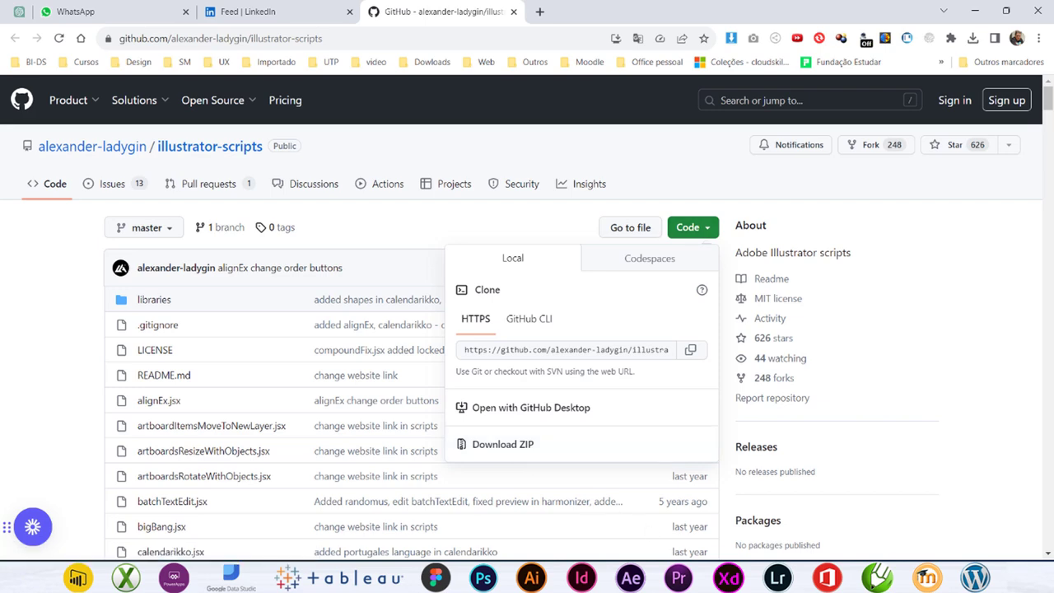
click(798, 502)
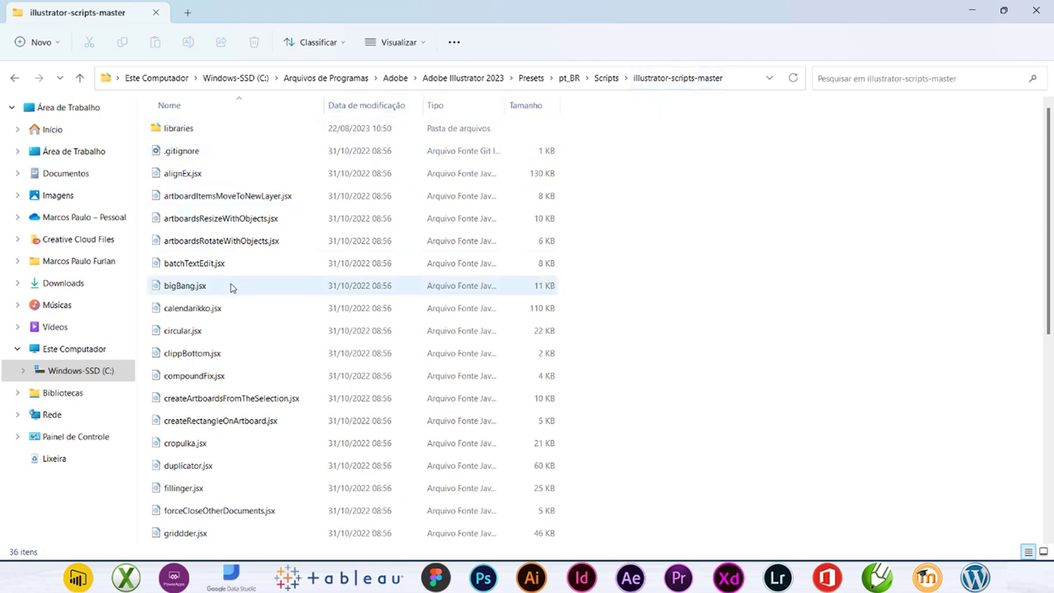
- Find and select fillinger.jsx in the illustrator-scripts-master folder, then return to fillinger.ai
scroll(235, 289, down, 4)
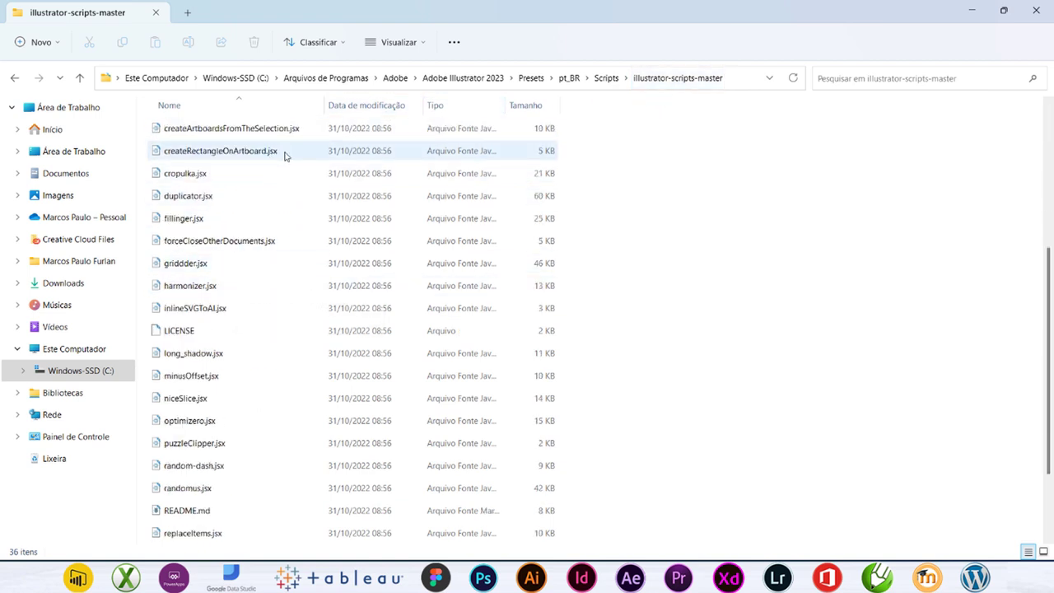
click(198, 222)
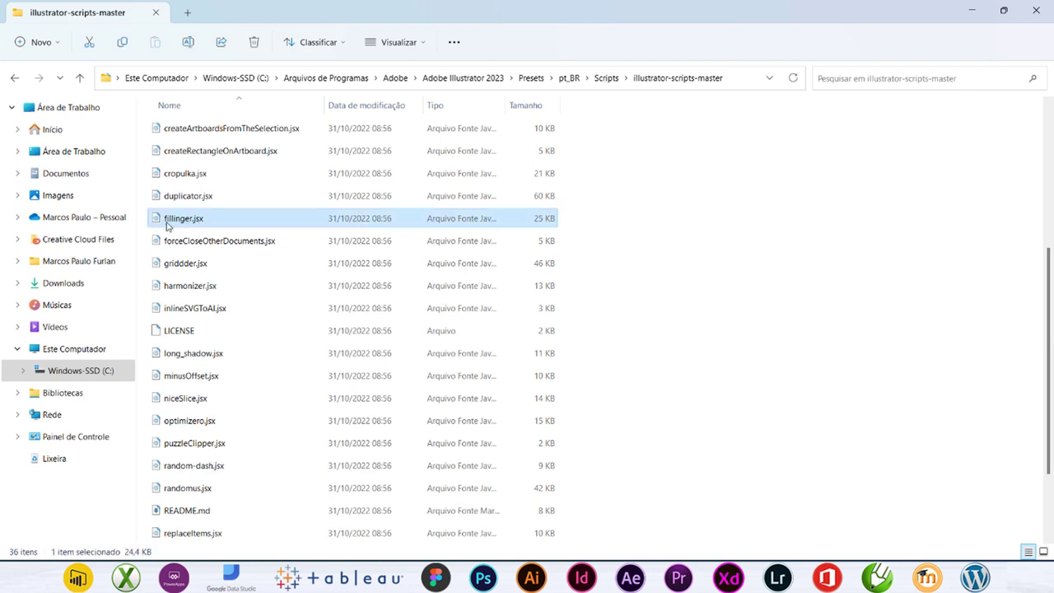
scroll(183, 229, up, 4)
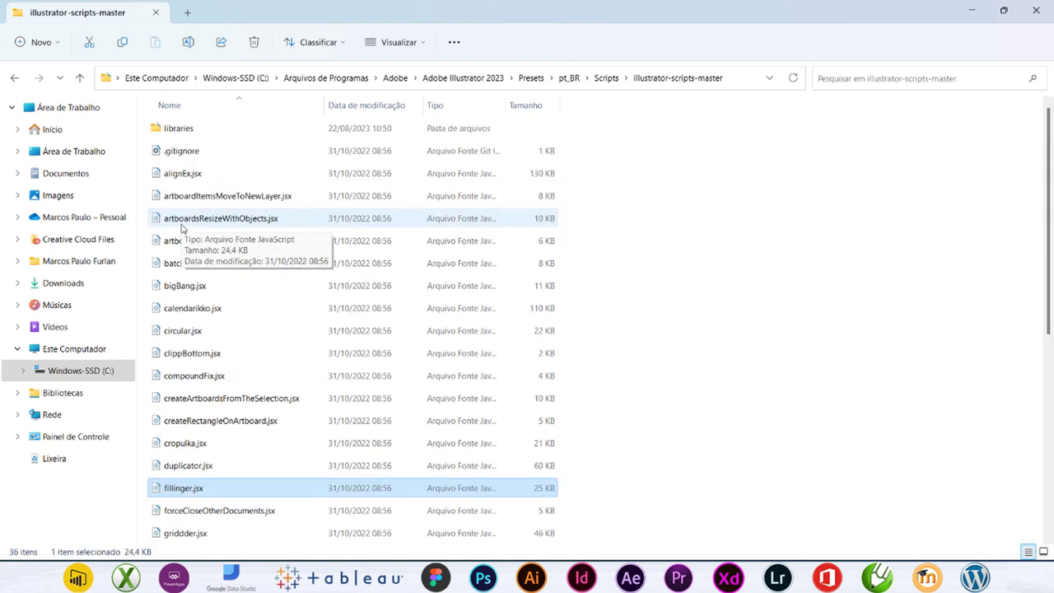
scroll(269, 346, down, 2)
scroll(174, 373, down, 4)
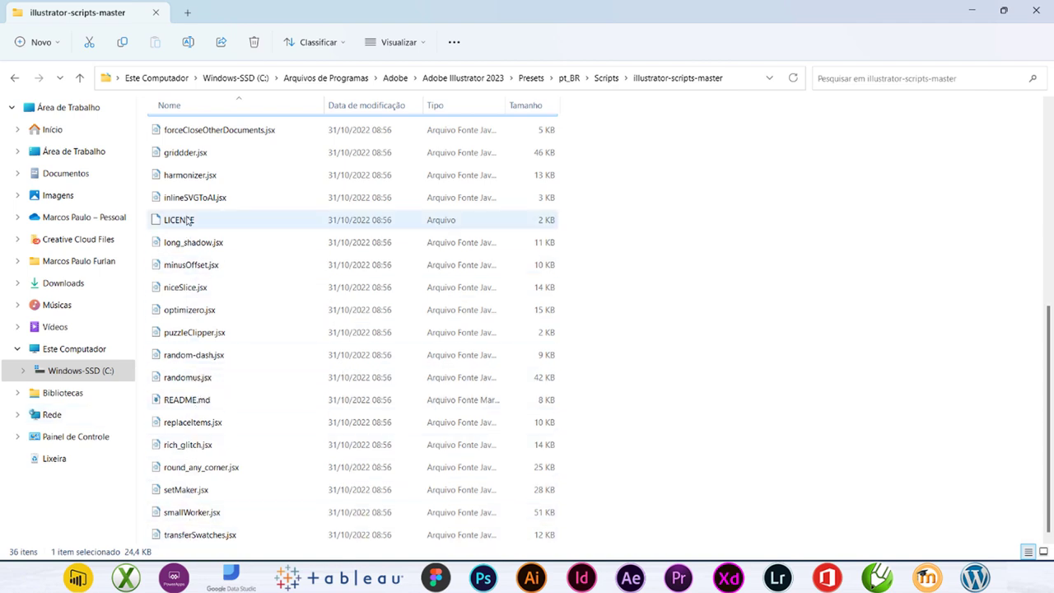
scroll(189, 238, up, 5)
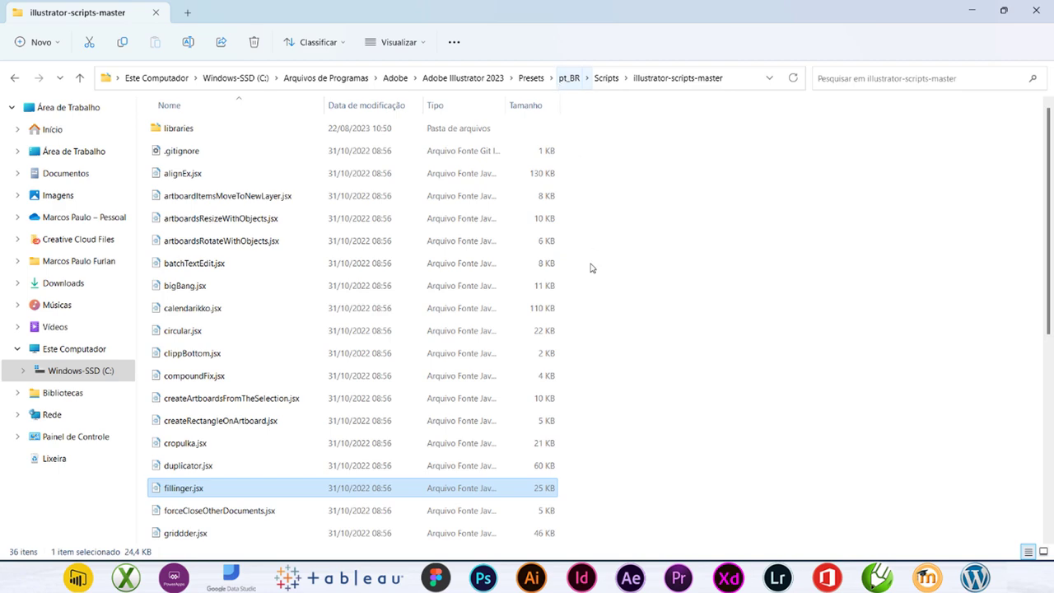
mouse_move(531, 577)
click(771, 502)
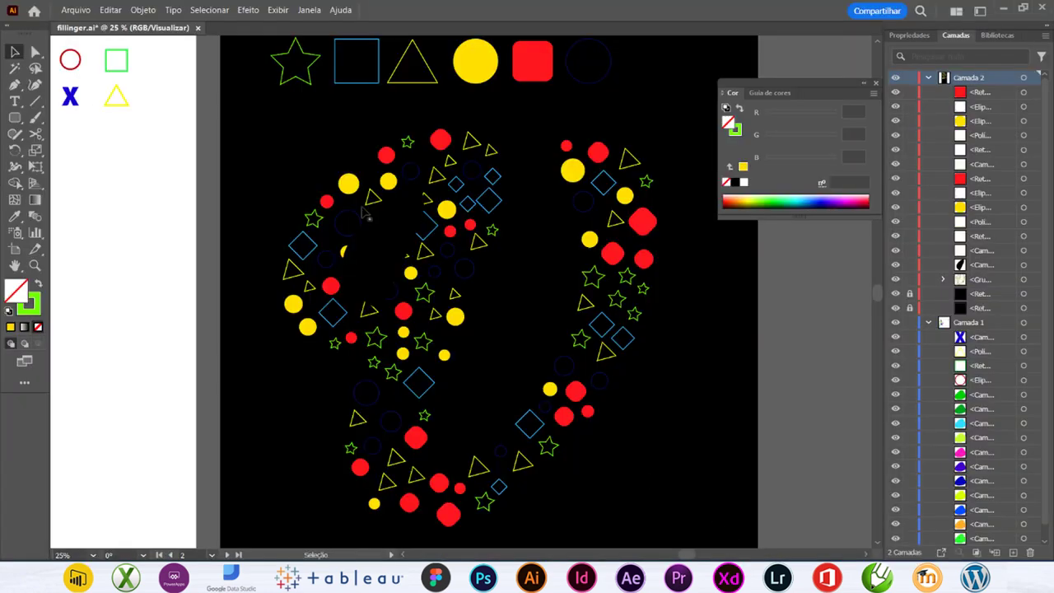
- Close the Scripts menu and pan over to the artboard of coloured blobs
click(75, 10)
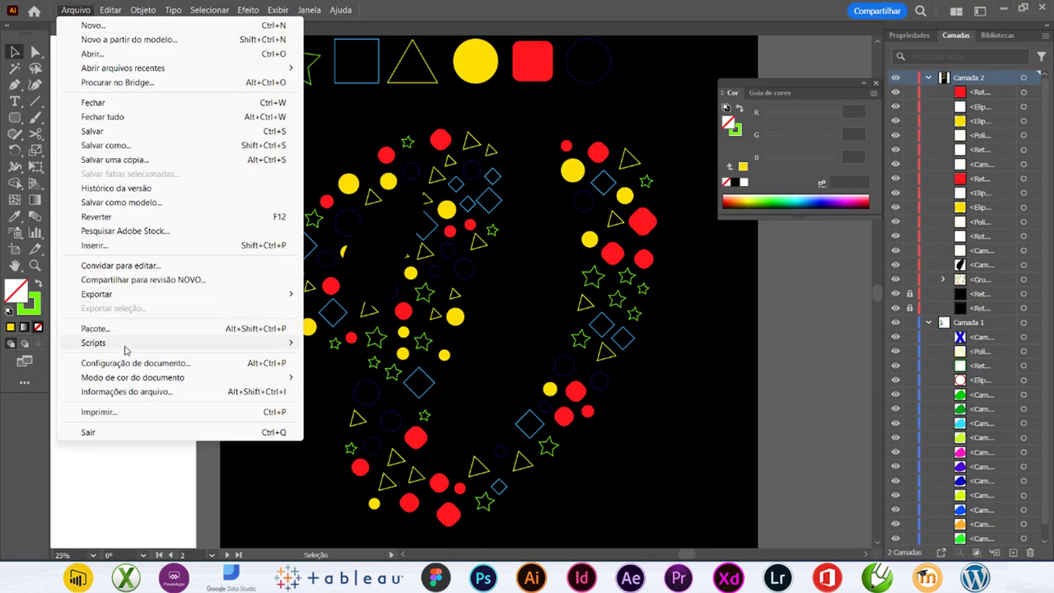
mouse_move(370, 356)
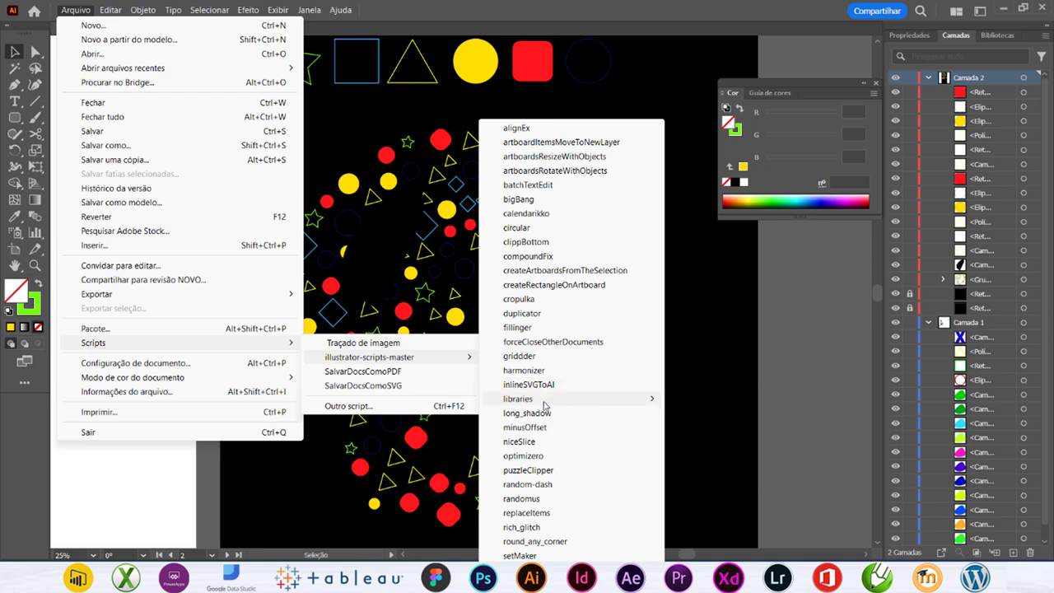
click(530, 332)
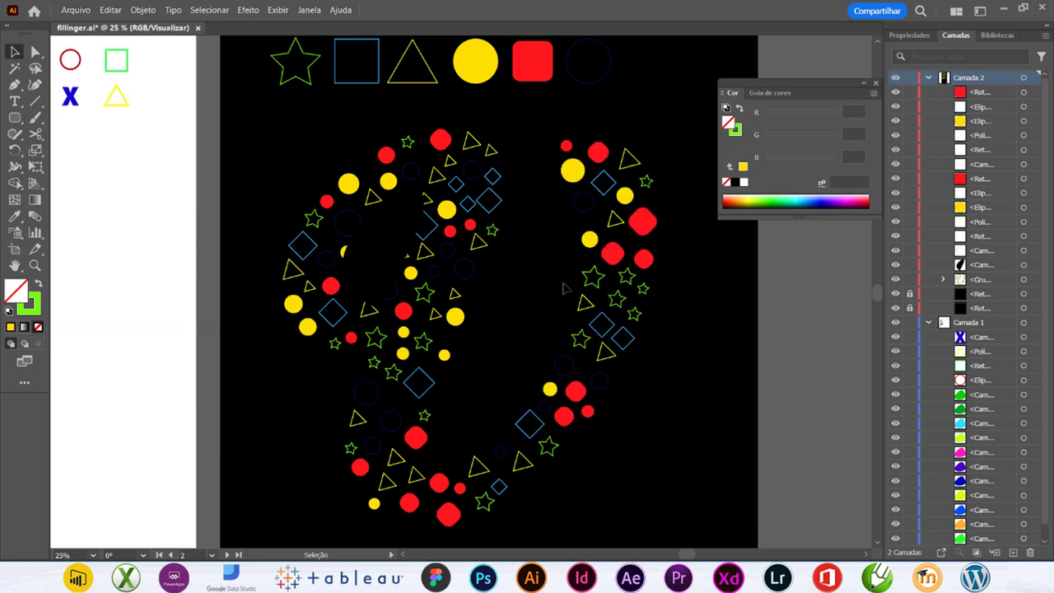
drag(77, 203, 544, 191)
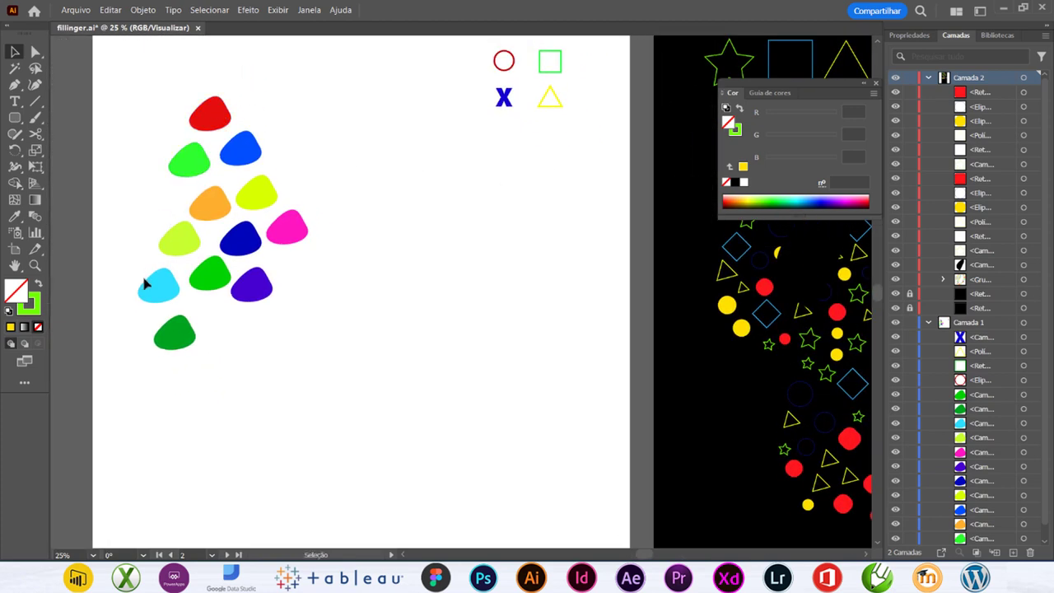
- Inspect the blob colours, take the purple blob's colour as fill, and choose the Ellipse tool
click(215, 115)
click(240, 148)
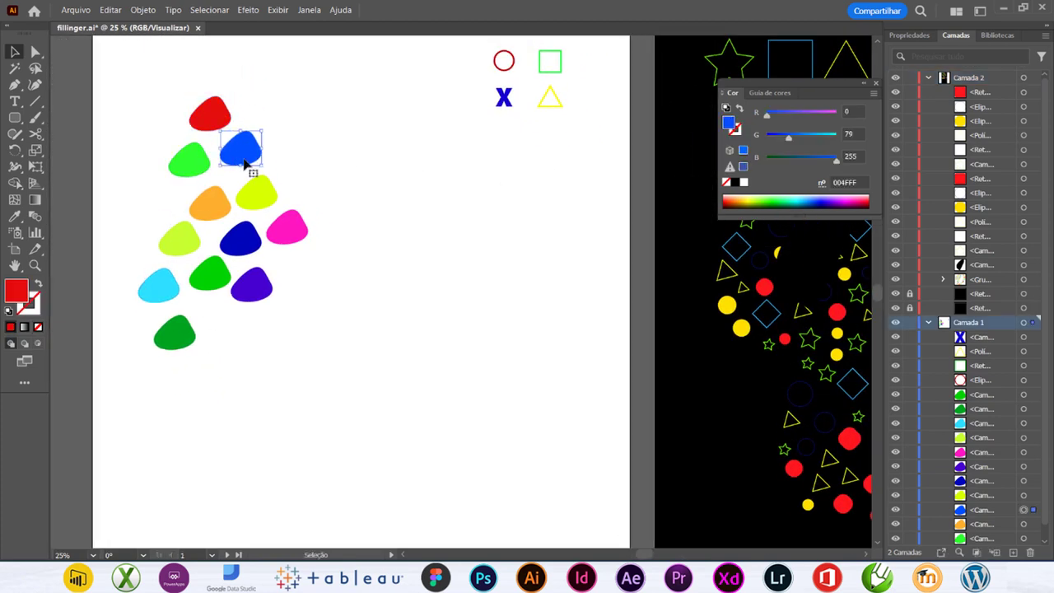
click(255, 191)
click(287, 237)
click(259, 278)
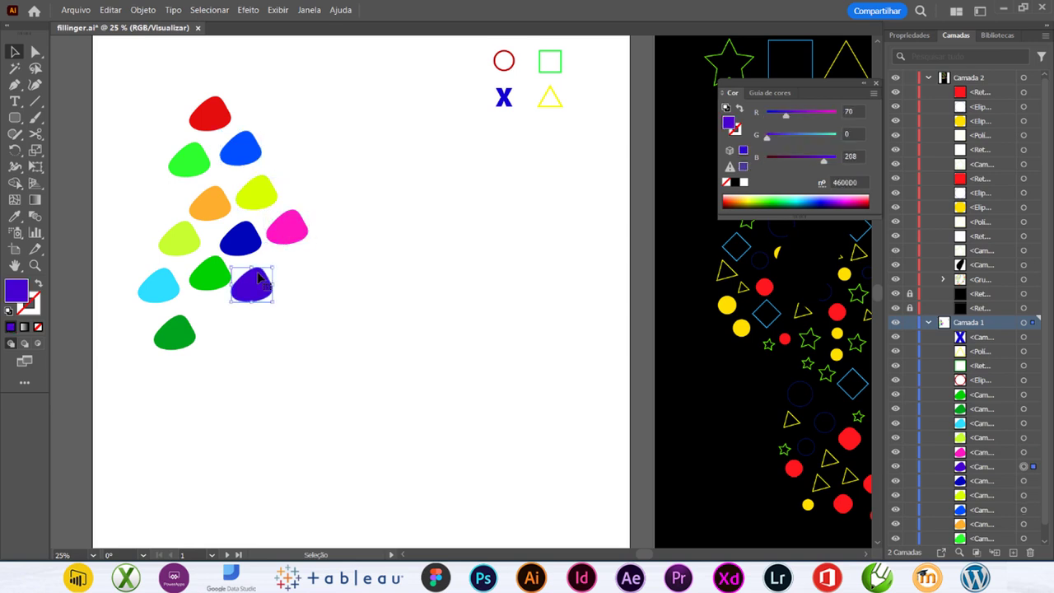
click(105, 198)
click(15, 117)
click(88, 150)
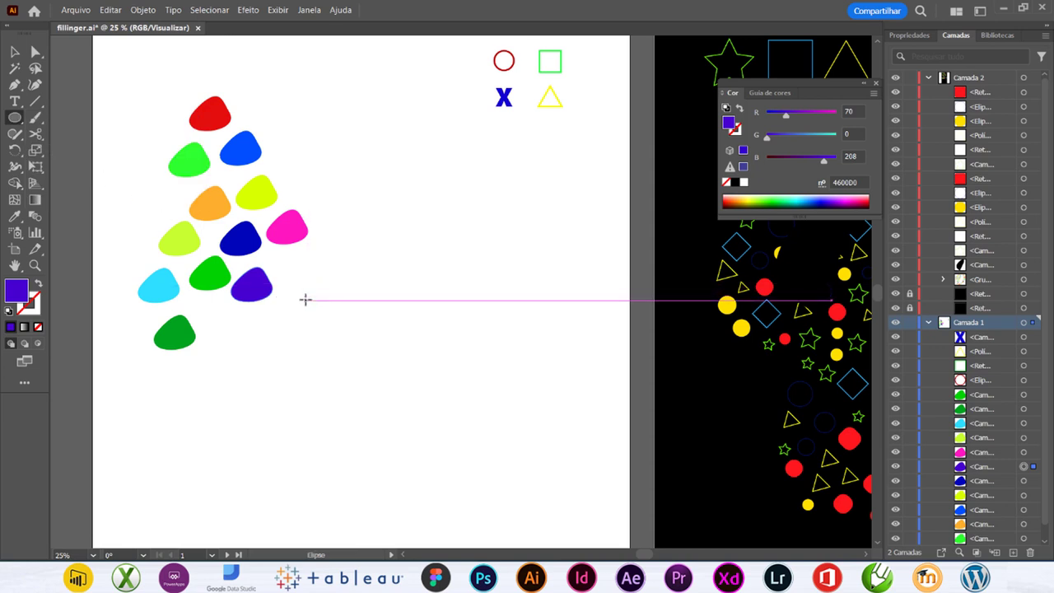
- Draw a large purple circle below the coloured blobs and reselect it
mouse_move(308, 293)
mouse_down()
mouse_move(419, 426)
mouse_move(551, 535)
mouse_up()
click(18, 52)
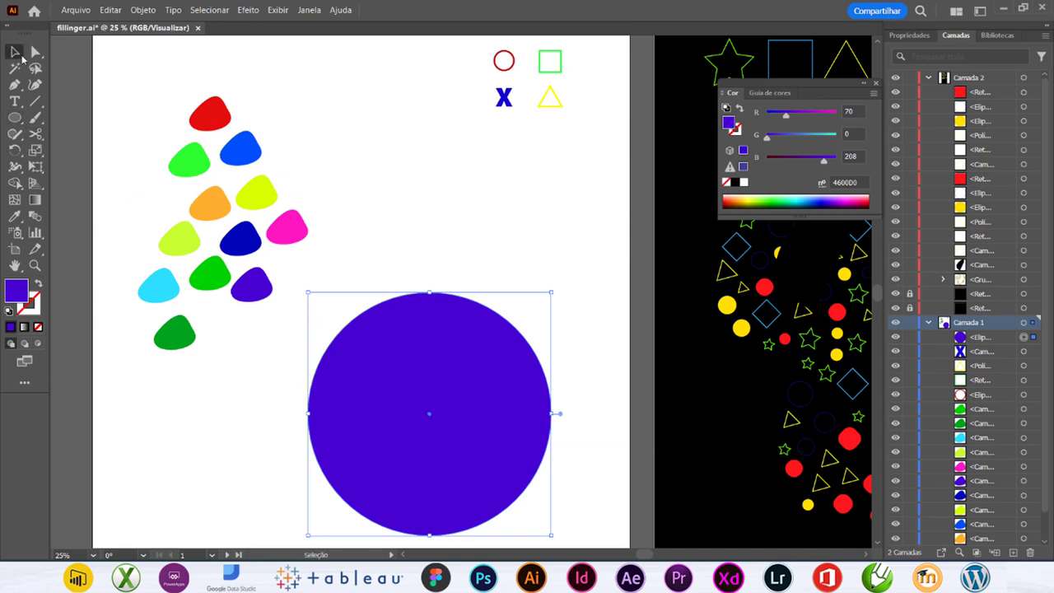
click(147, 11)
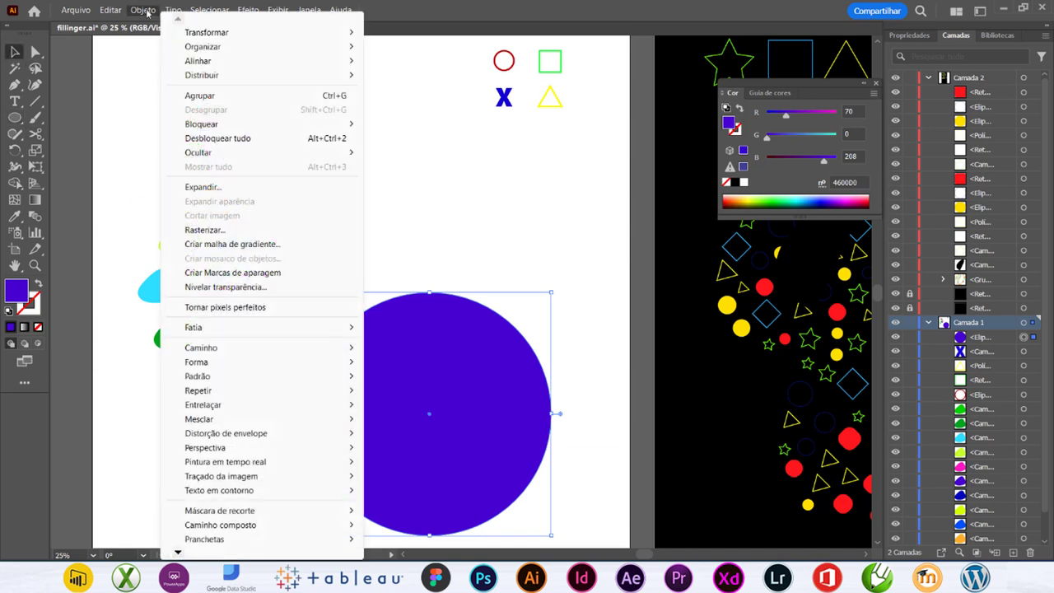
click(216, 189)
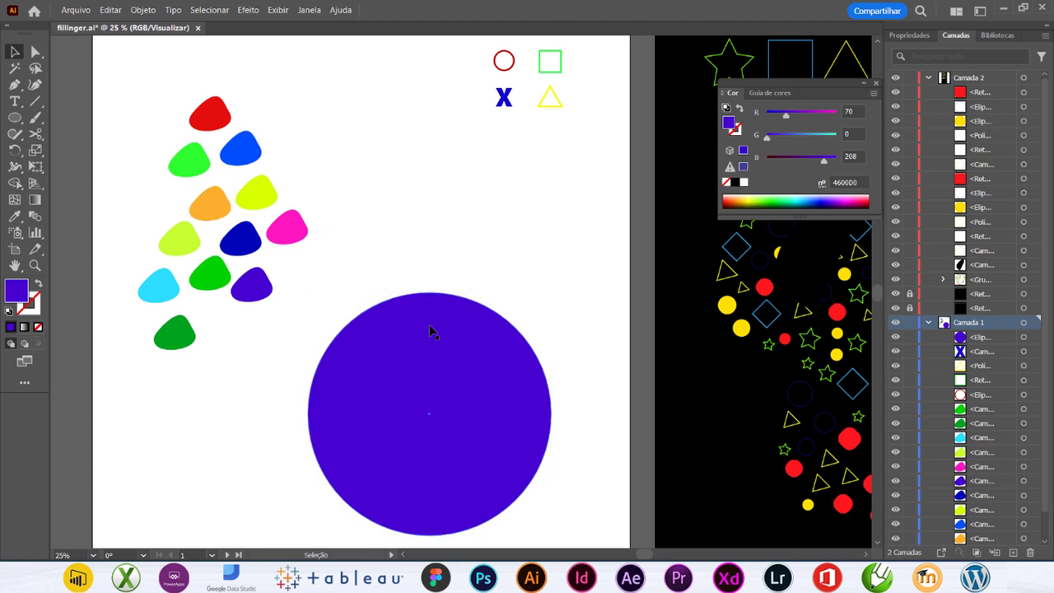
click(909, 35)
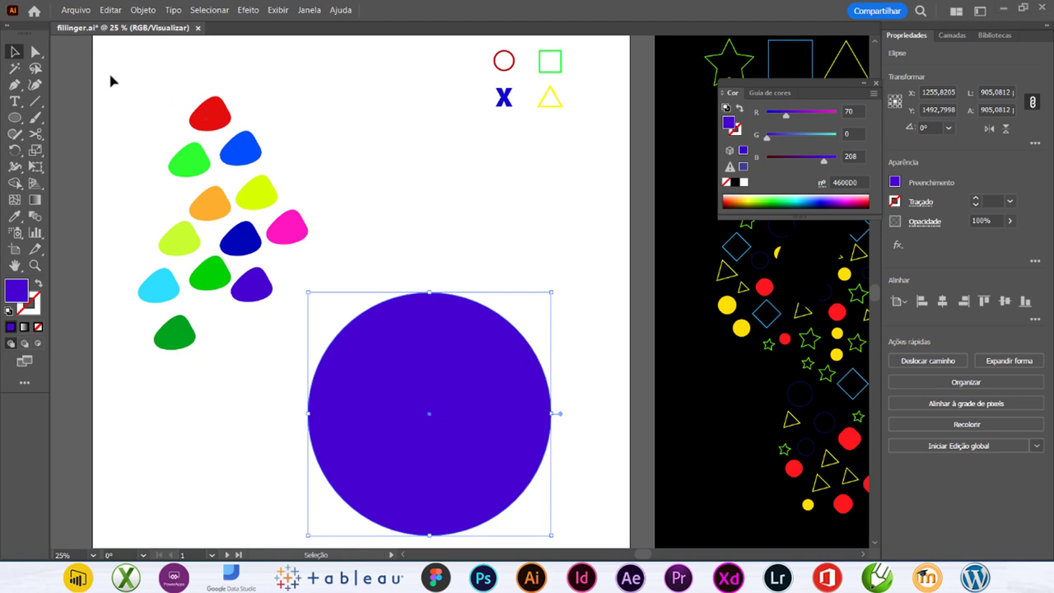
drag(94, 67, 290, 367)
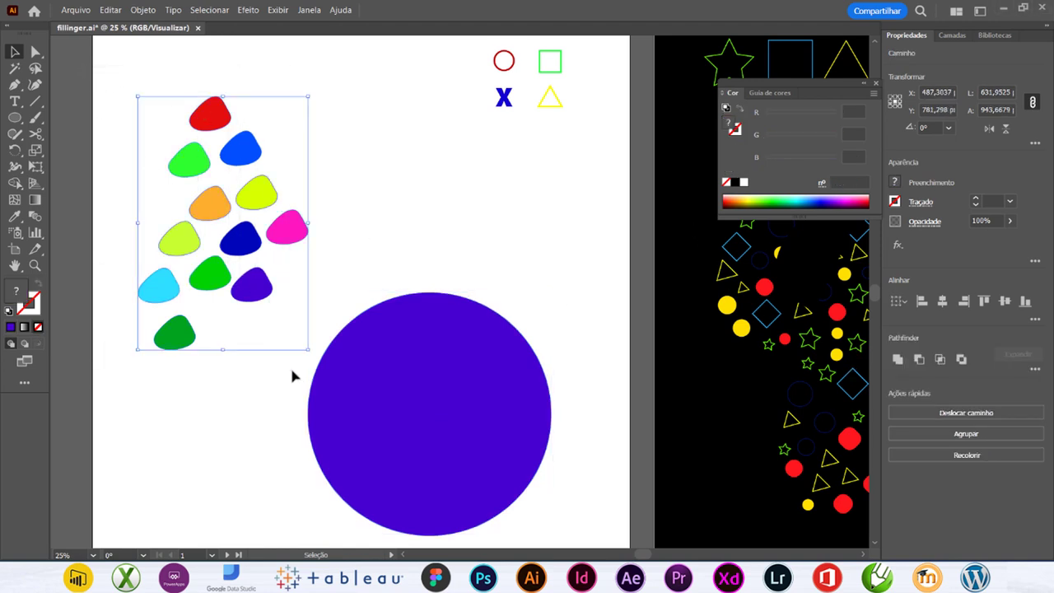
click(405, 377)
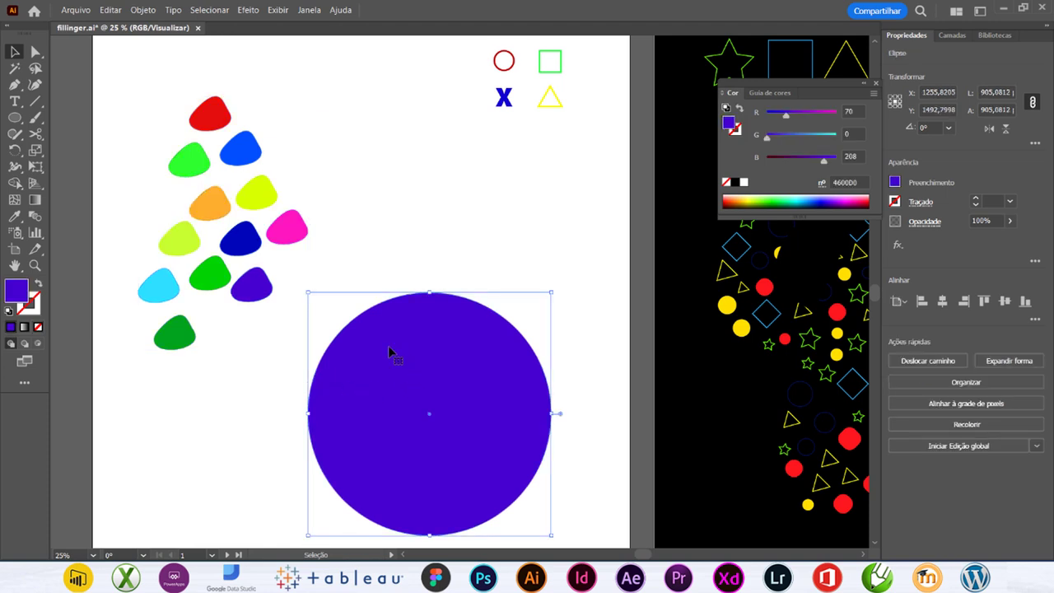
- Send the purple circle to the back with Arrange > Send to Back
right_click(452, 347)
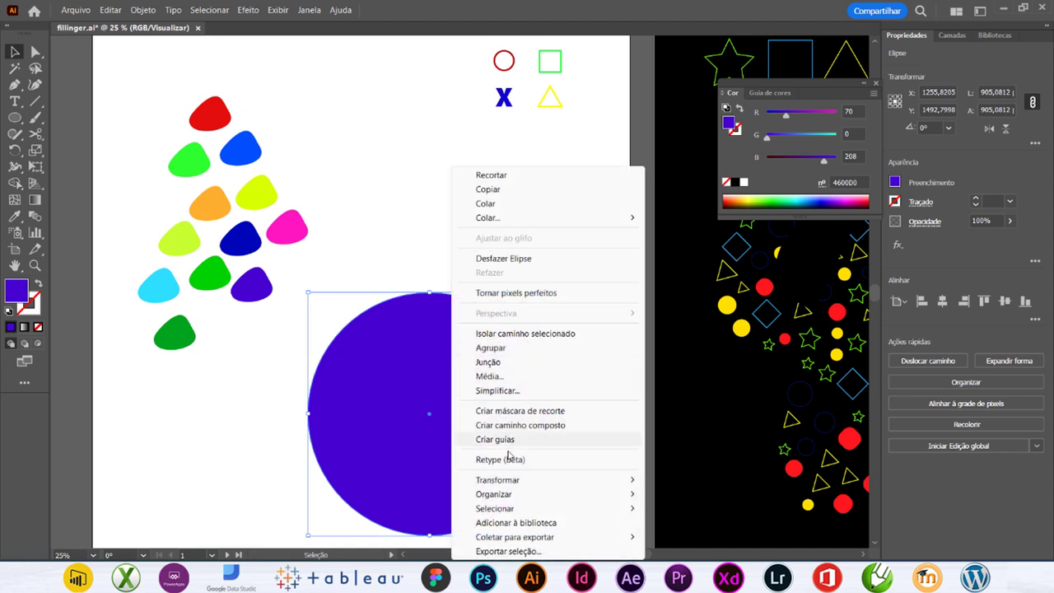
mouse_move(494, 494)
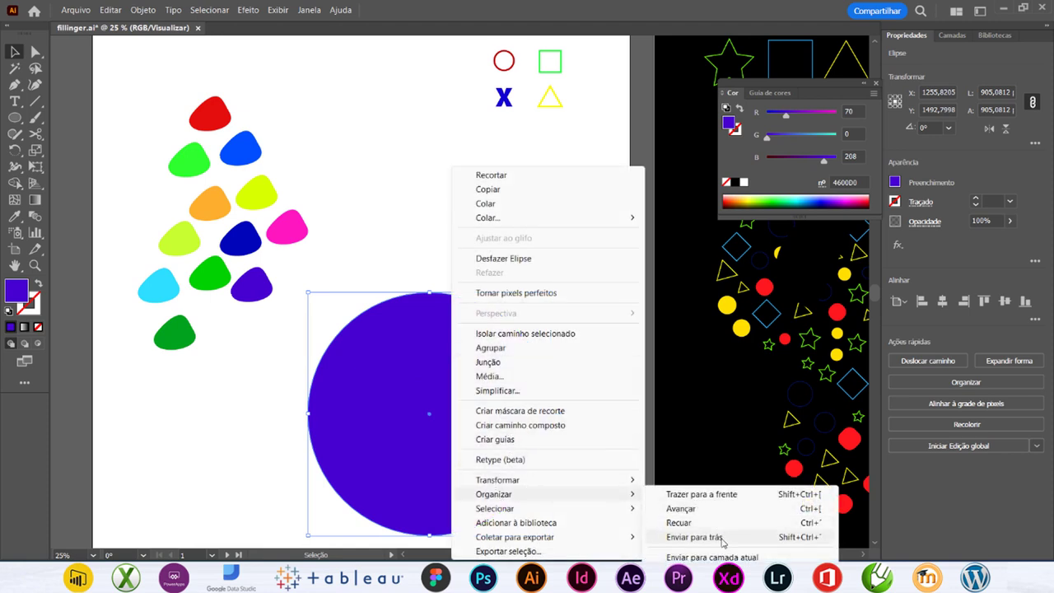
click(722, 536)
click(954, 35)
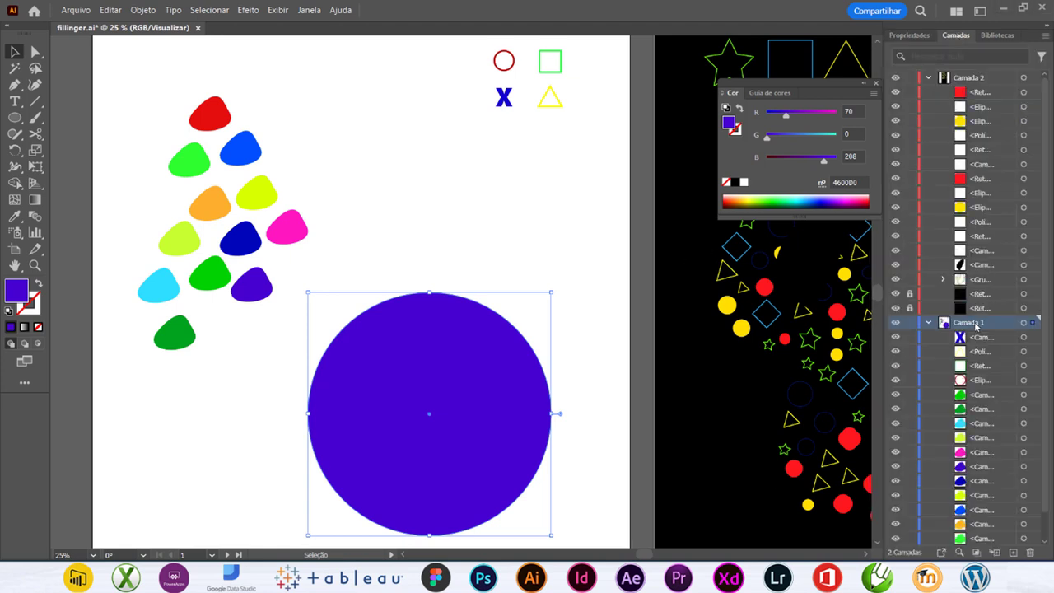
- Group the small coloured shapes with Ctrl+G, leaving the purple circle out
click(928, 78)
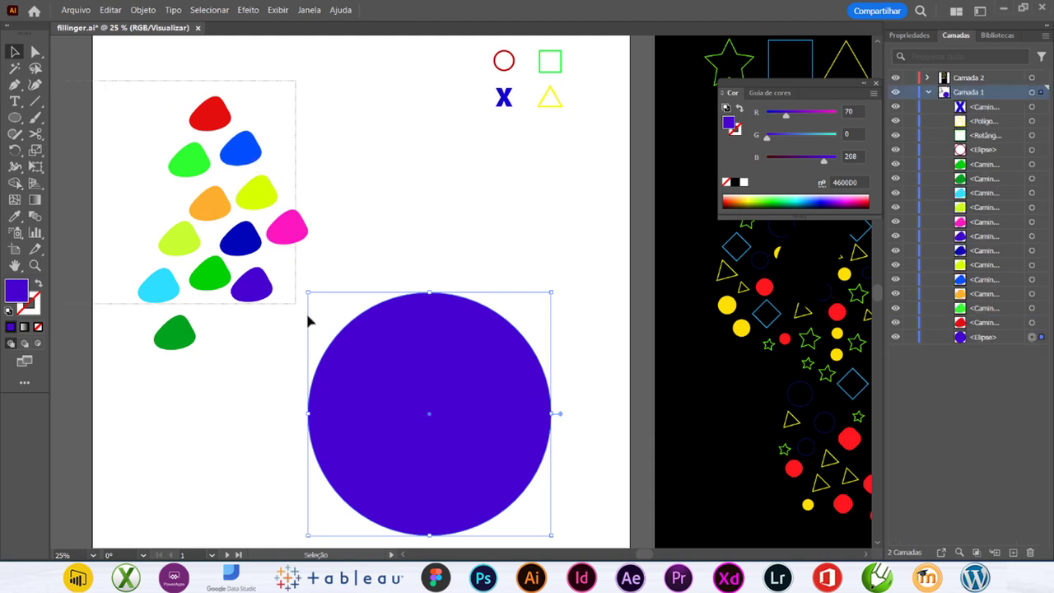
drag(64, 79, 364, 374)
click(287, 227)
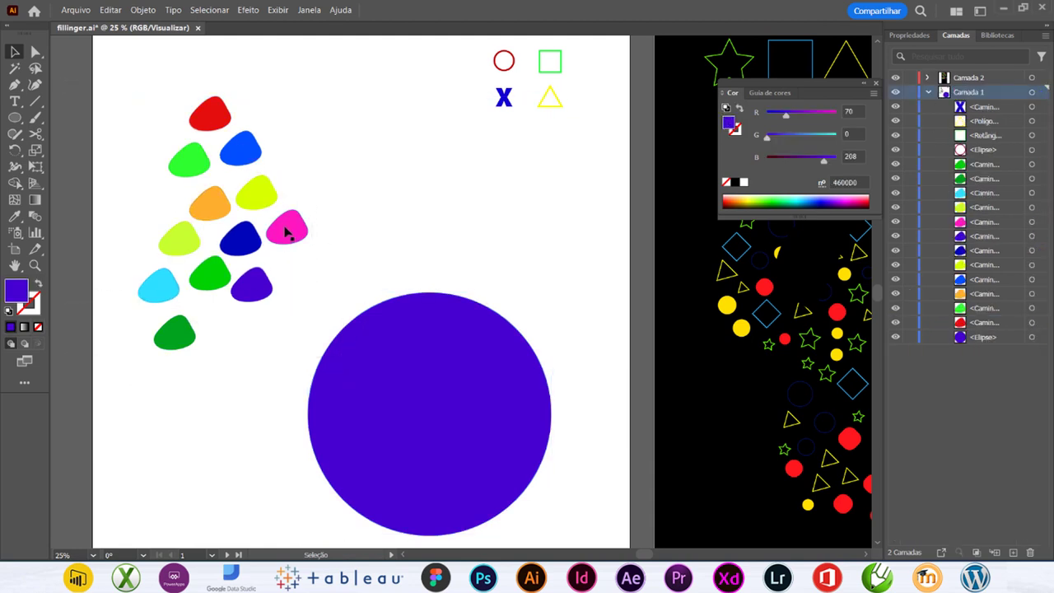
drag(75, 69, 304, 354)
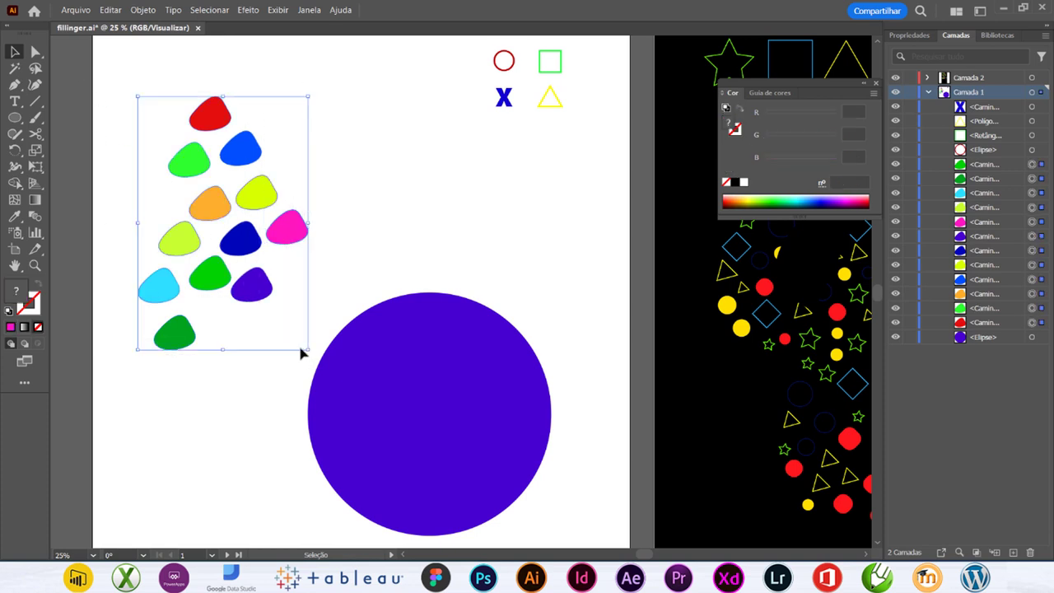
key(ctrl+g)
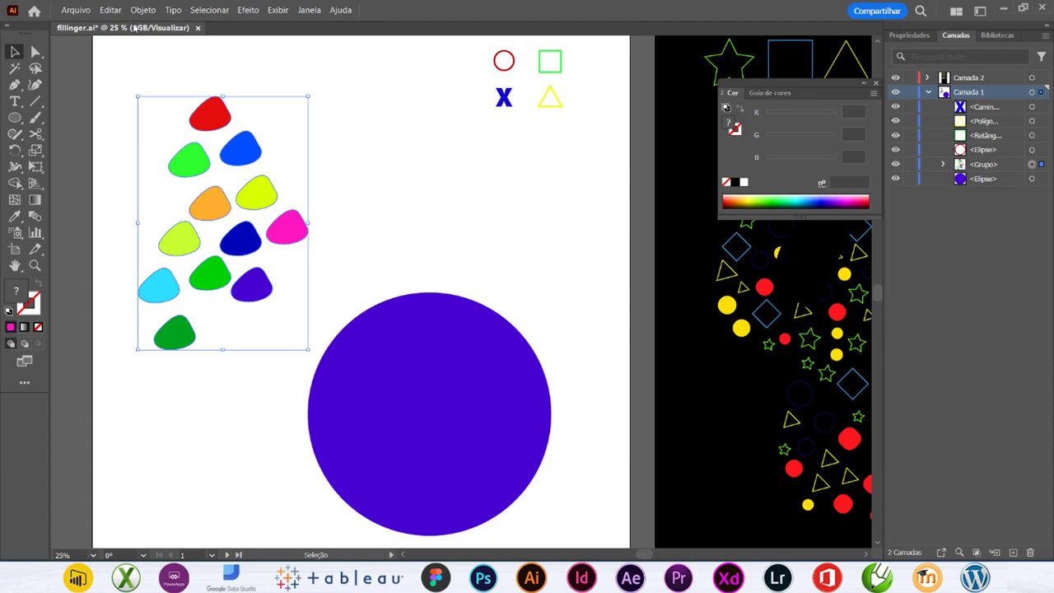
- Select the shape group together with the purple circle and bring up the Scripts list
click(143, 10)
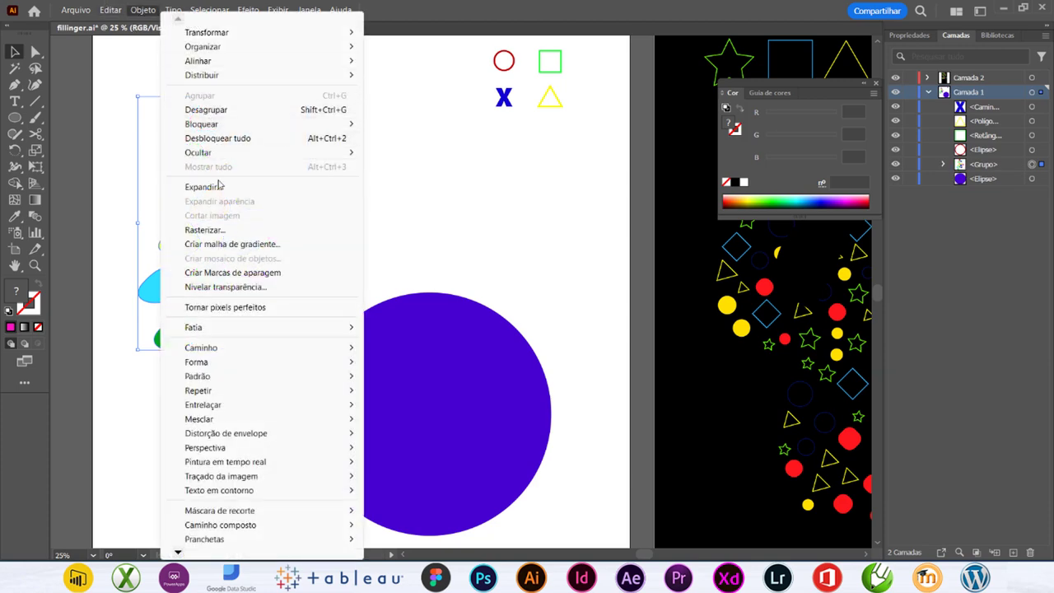
key(Escape)
click(165, 146)
click(189, 165)
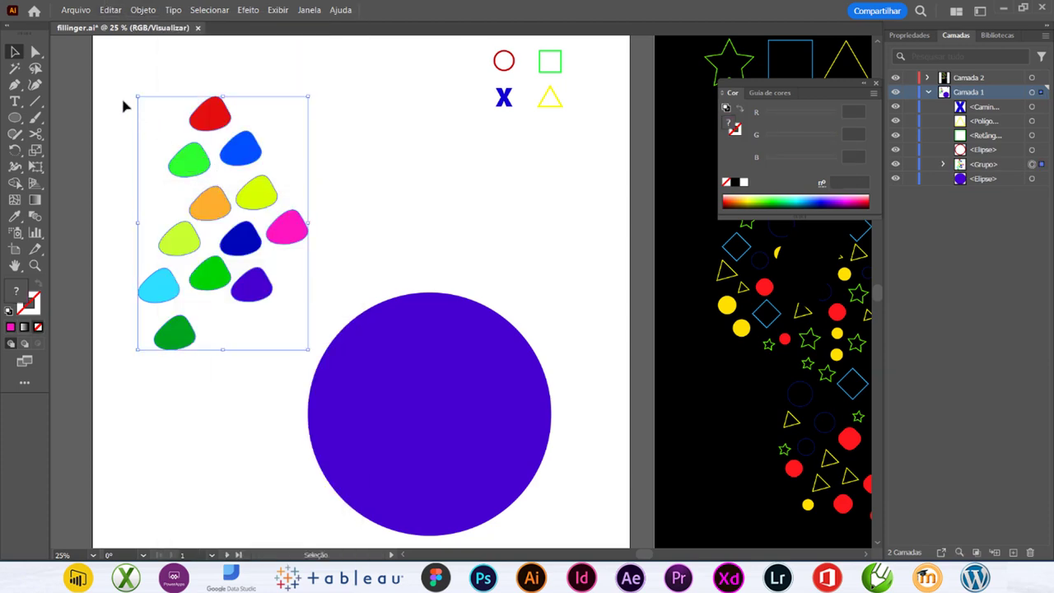
click(121, 95)
click(212, 119)
drag(113, 78, 350, 375)
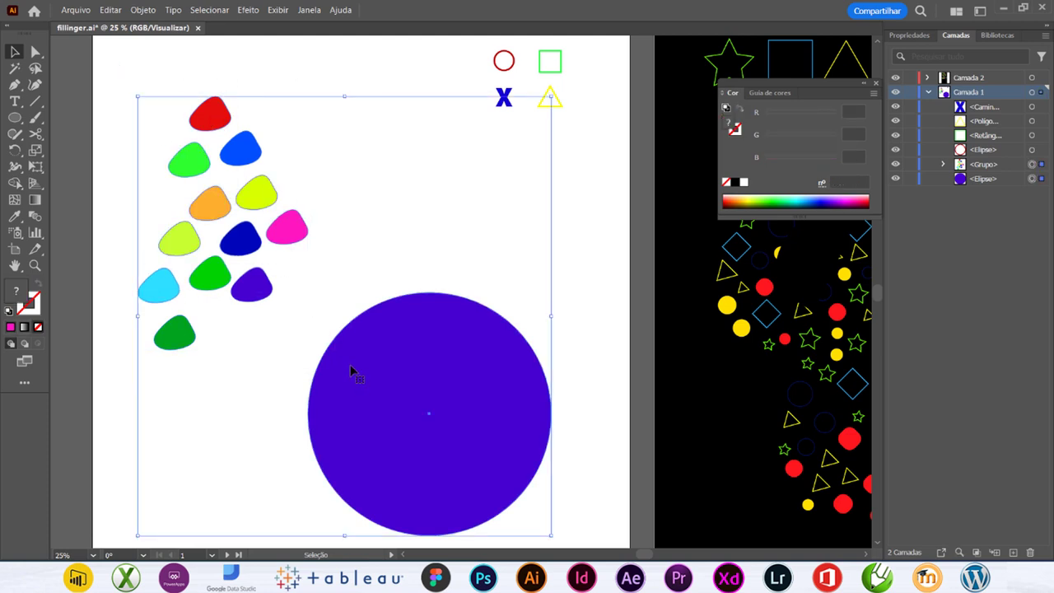
click(73, 10)
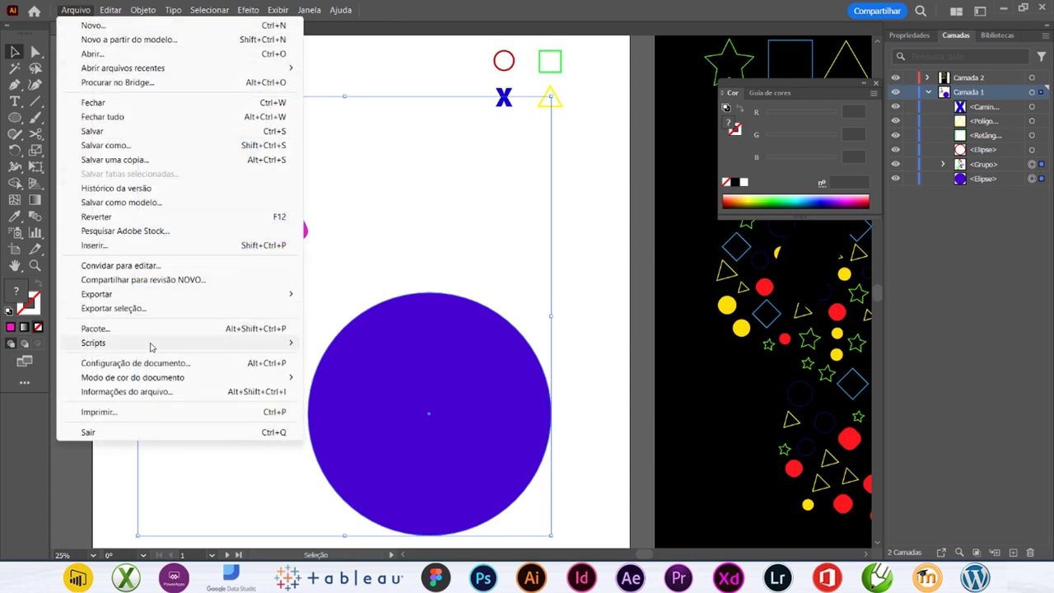
mouse_move(369, 357)
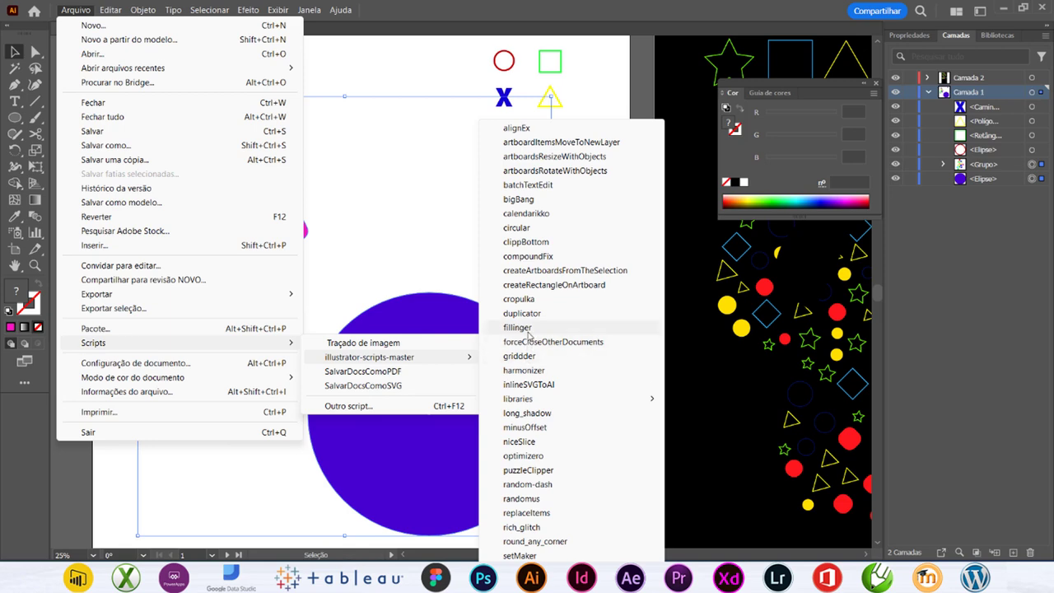
- Run fillinger on the circle with max size 20, resize value 150 and rotation 45
click(529, 328)
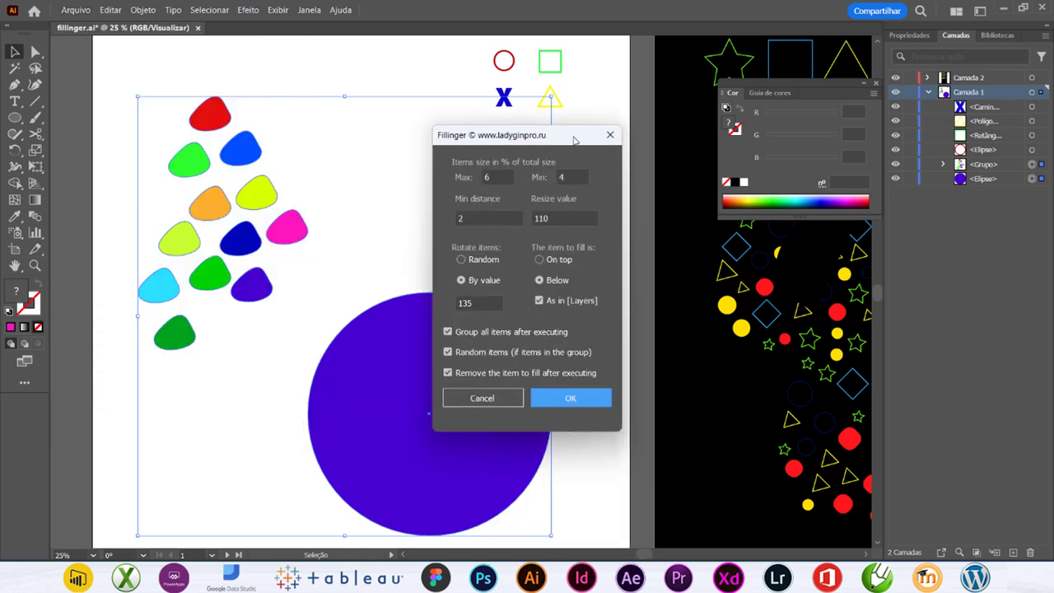
drag(574, 141, 593, 53)
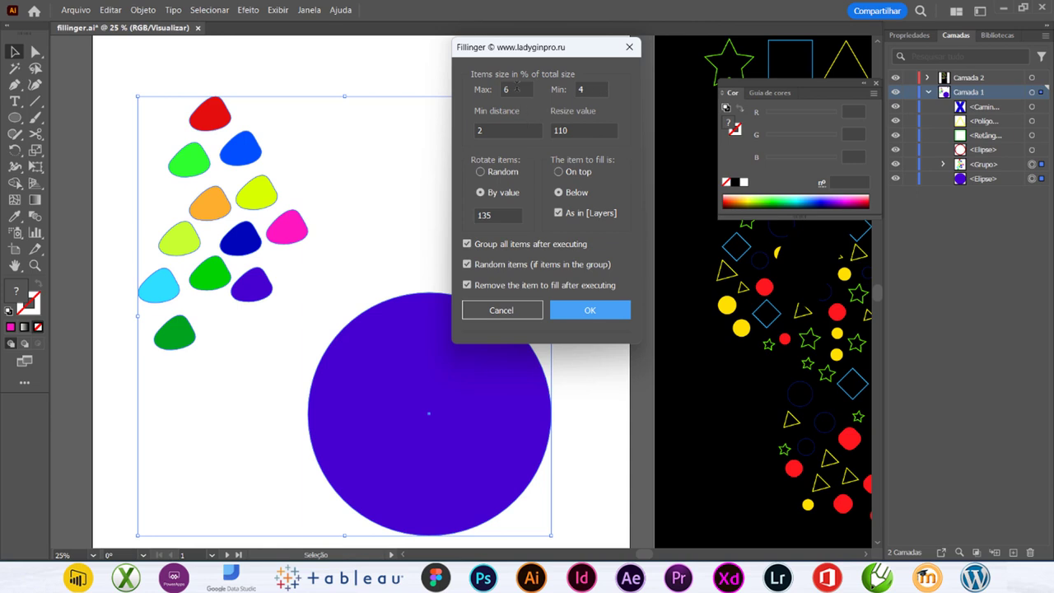
double_click(506, 89)
text(20)
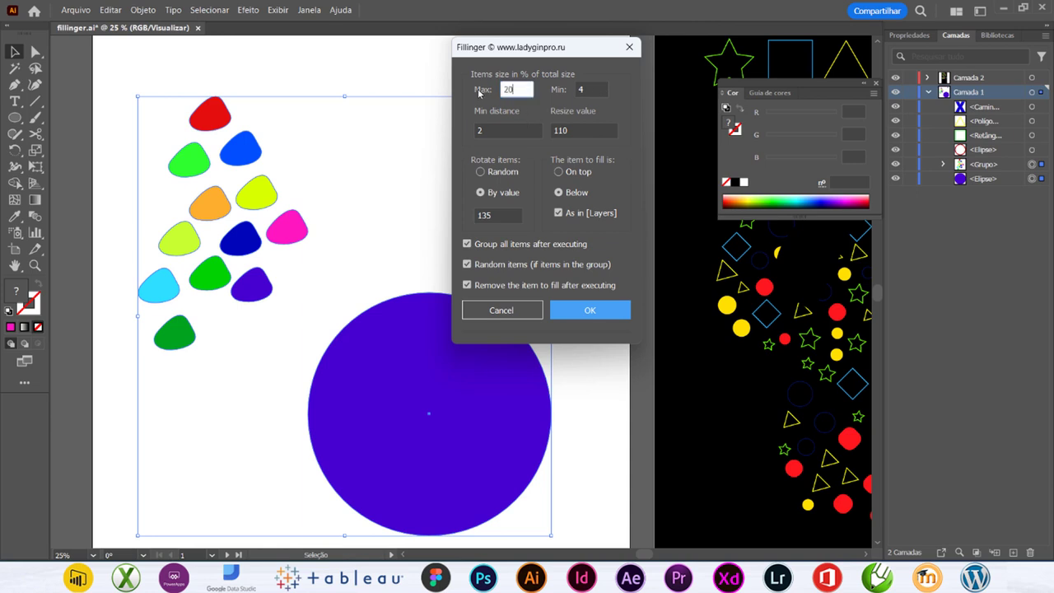
click(572, 130)
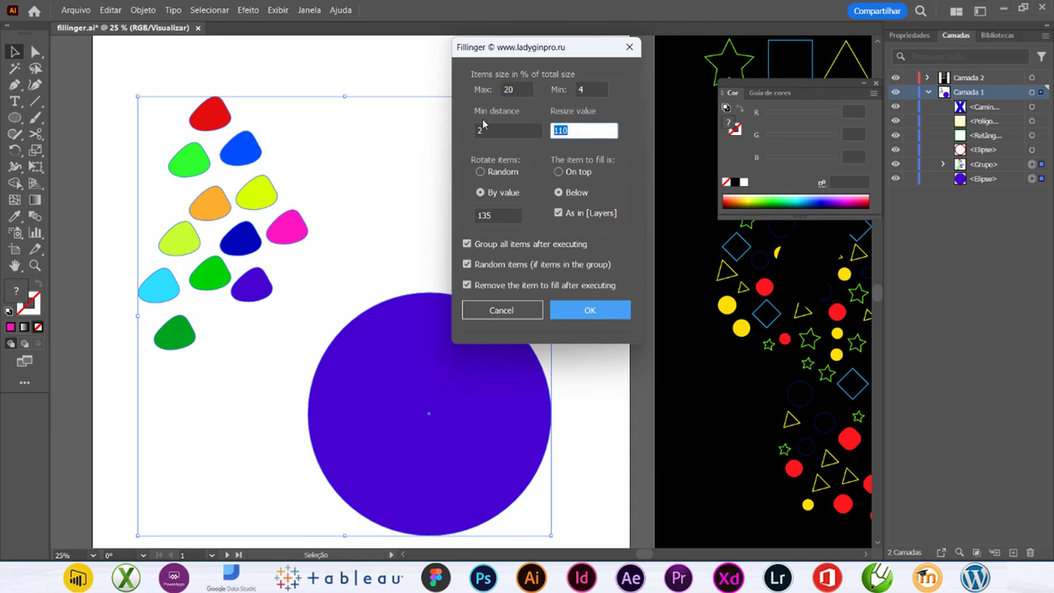
text(15)
double_click(497, 216)
text(45)
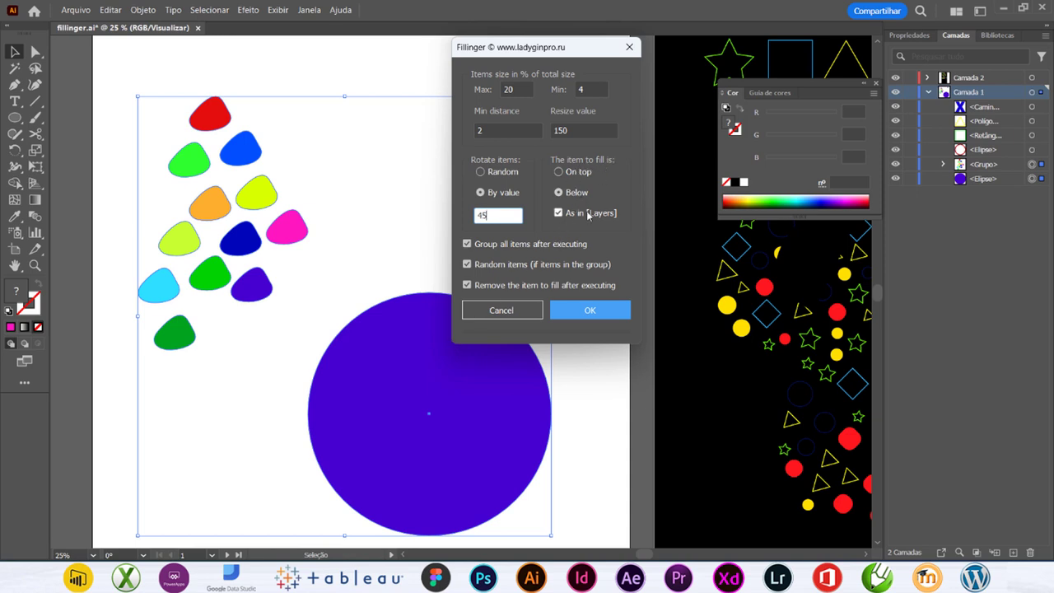
click(596, 311)
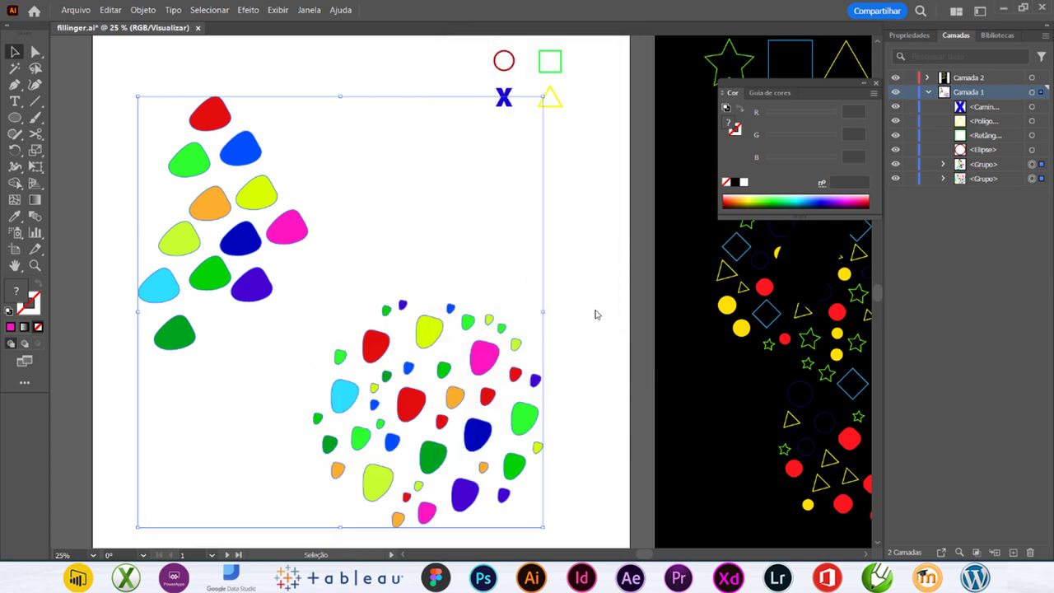
- Move the shape-filled circle toward the lower left of the artboard
click(595, 318)
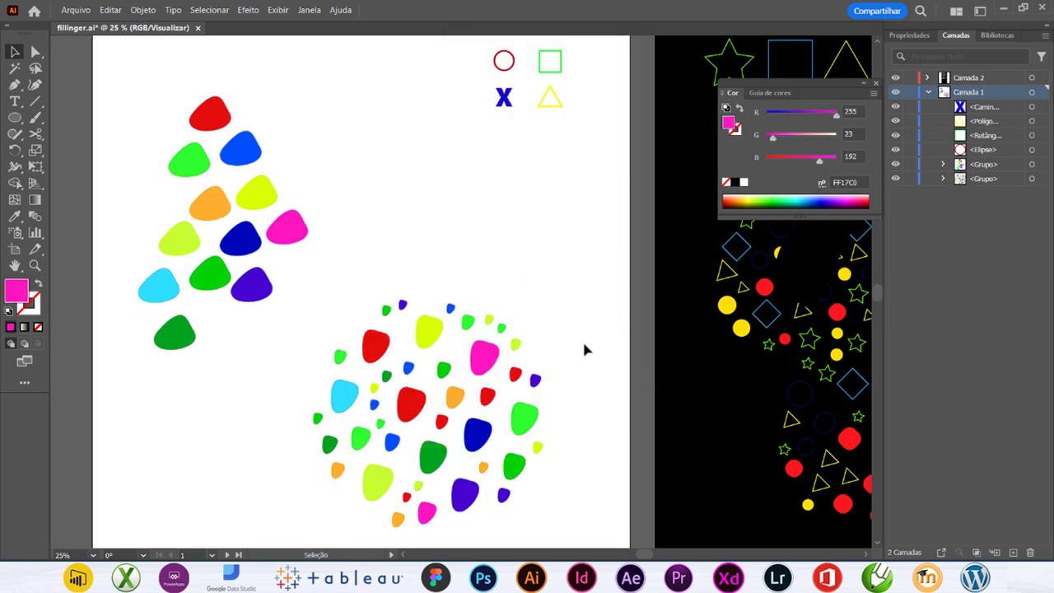
click(518, 350)
drag(518, 350, 230, 432)
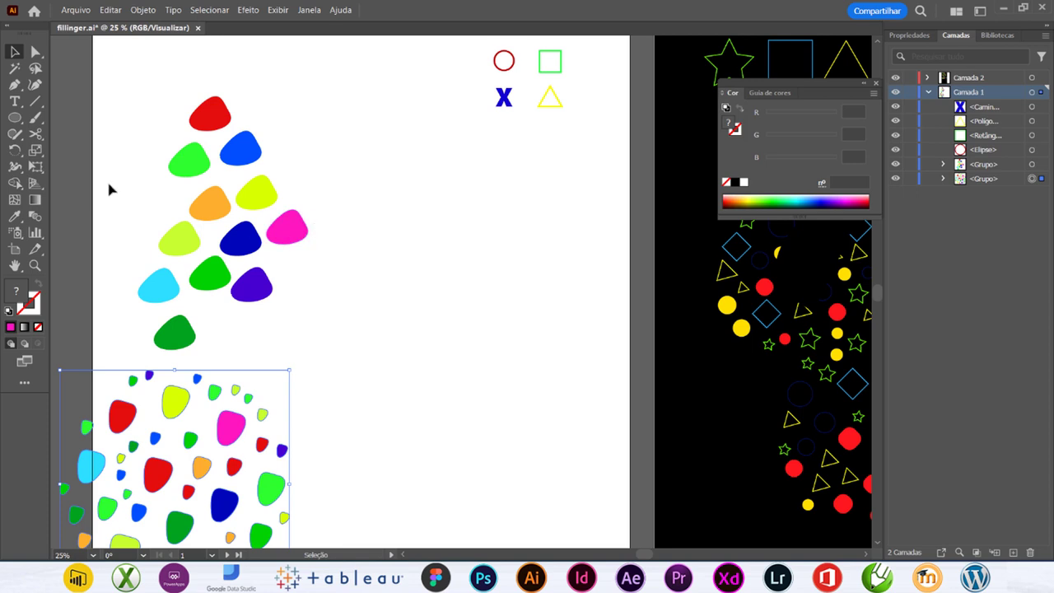
- Add a black text object reading 'S' near the page centre
click(15, 100)
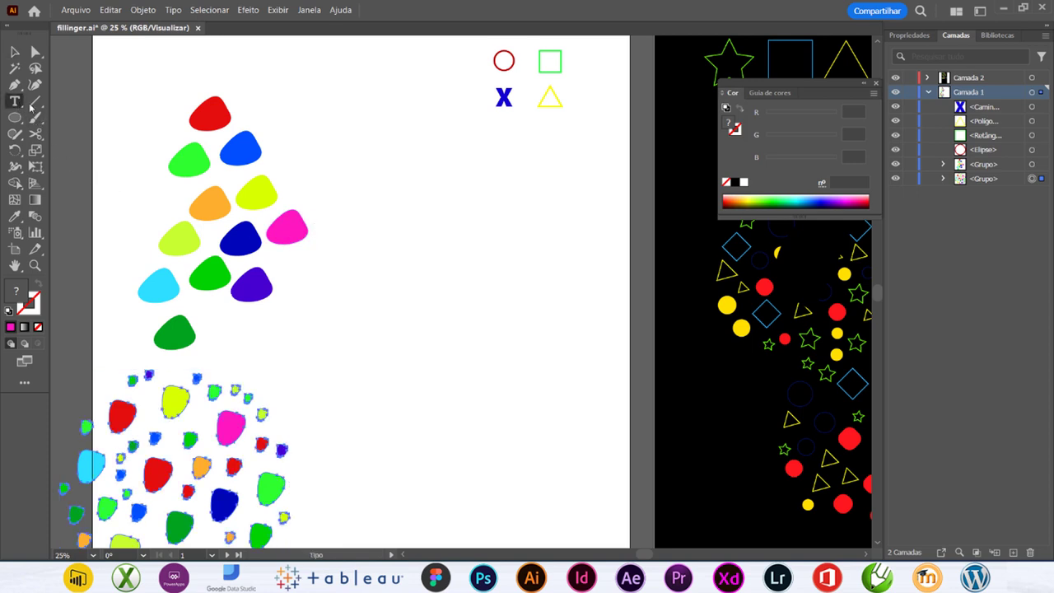
click(458, 265)
text(S)
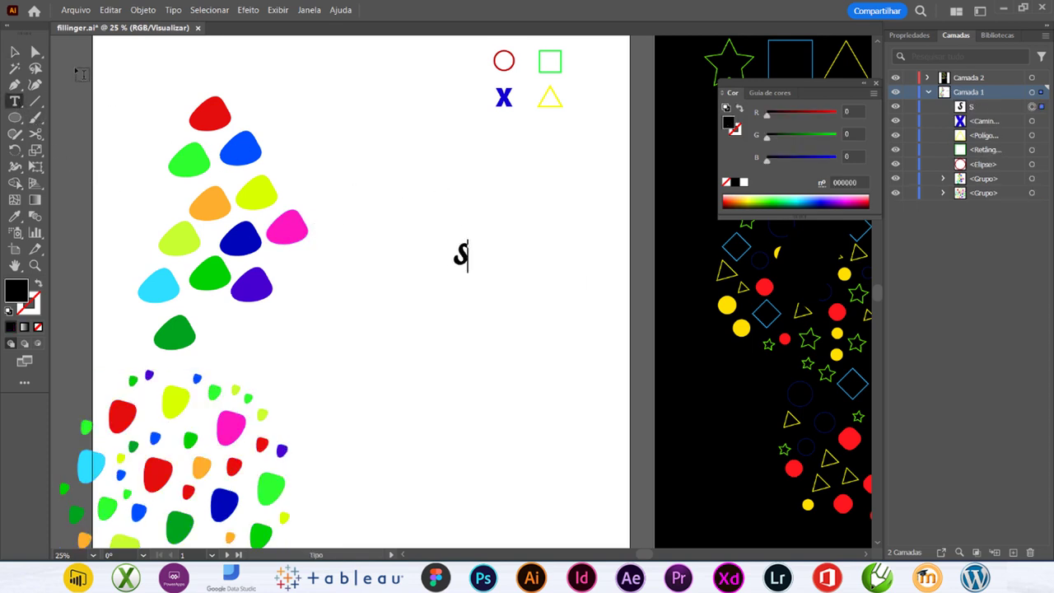
click(14, 53)
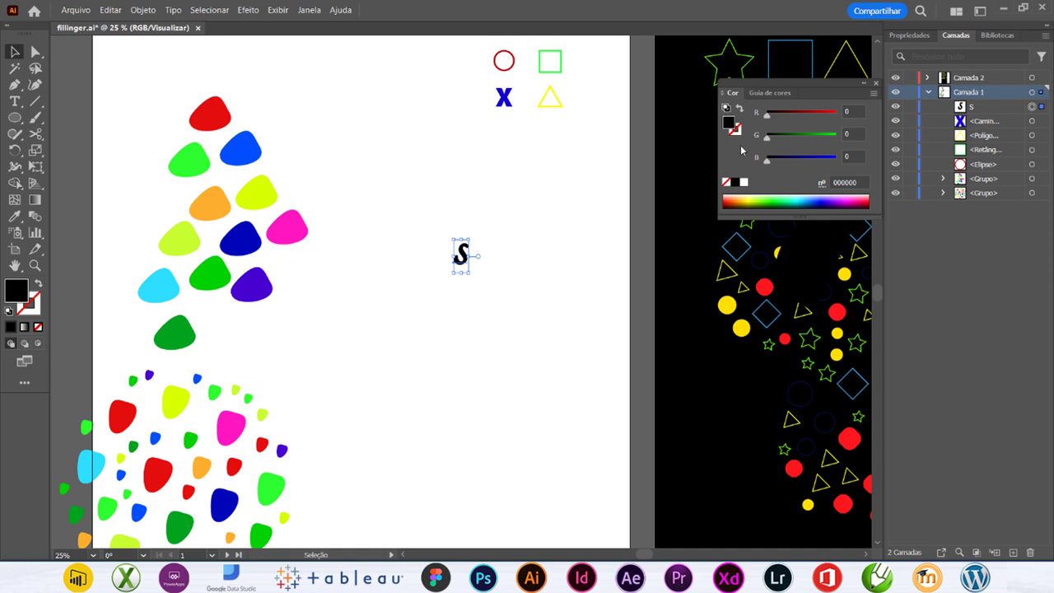
- Set the letter S to Arial Black using the Properties panel's Character font settings
click(909, 35)
click(1033, 300)
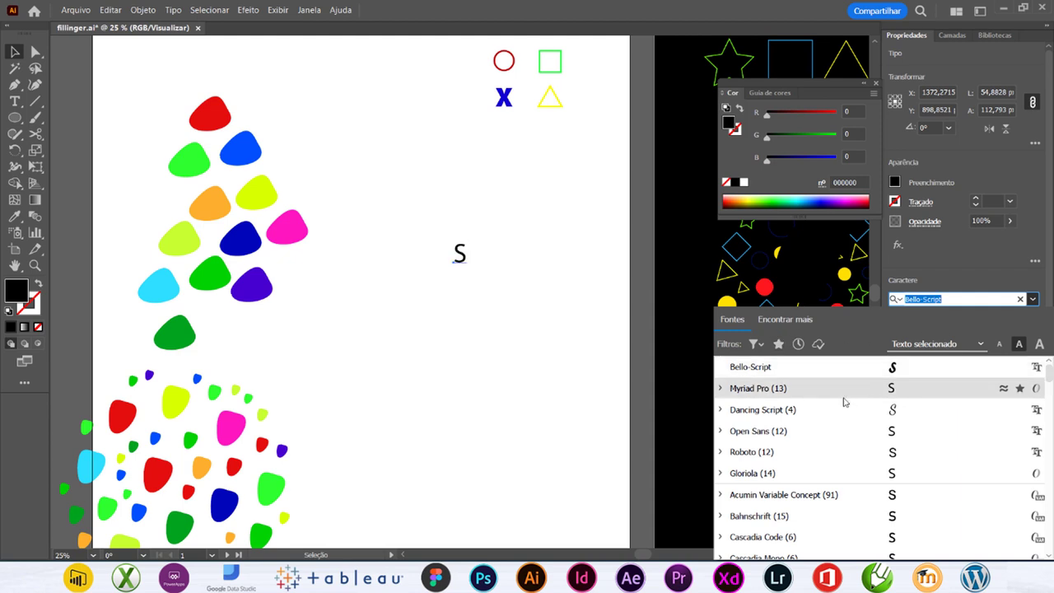
scroll(813, 426, down, 10)
click(696, 514)
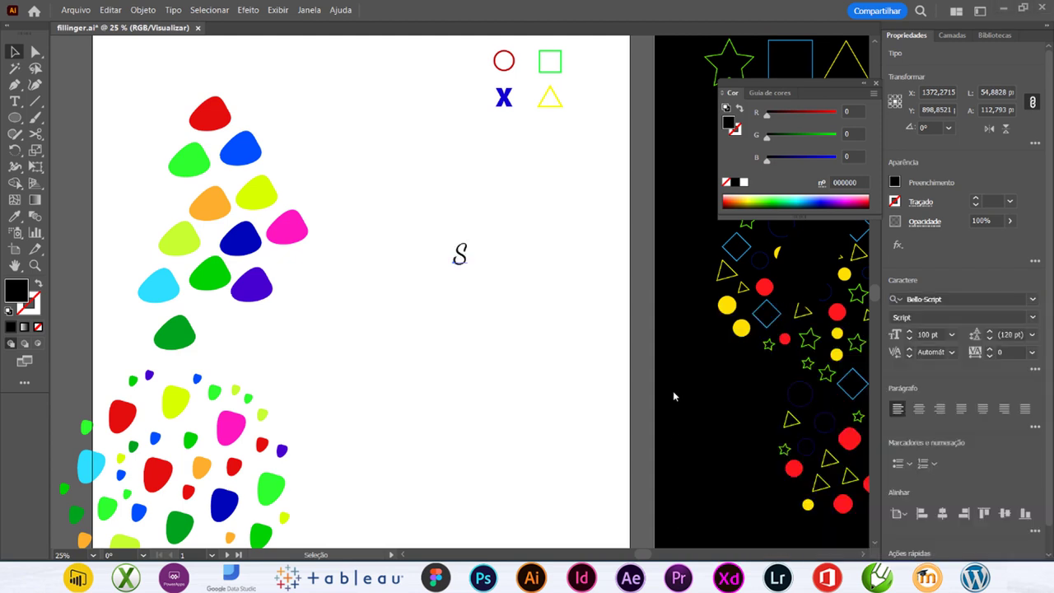
click(1032, 299)
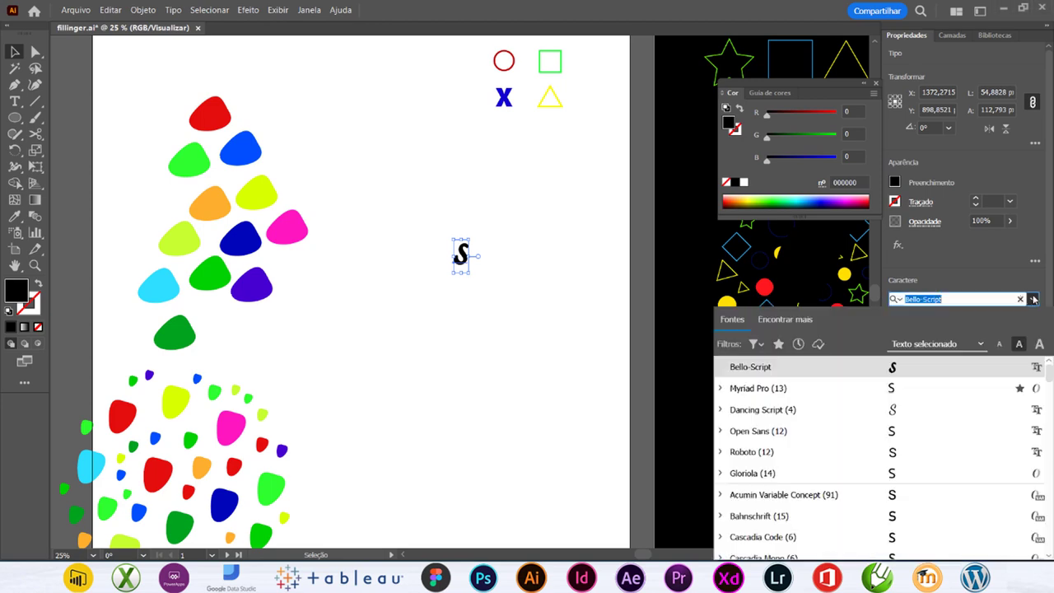
scroll(813, 465, down, 10)
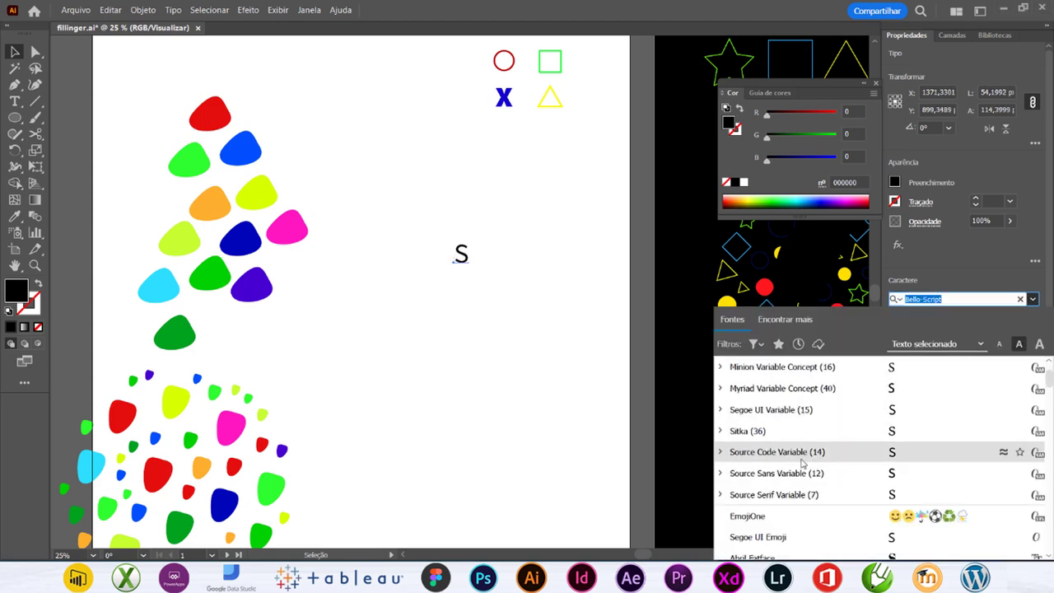
scroll(805, 466, down, 3)
scroll(797, 459, down, 3)
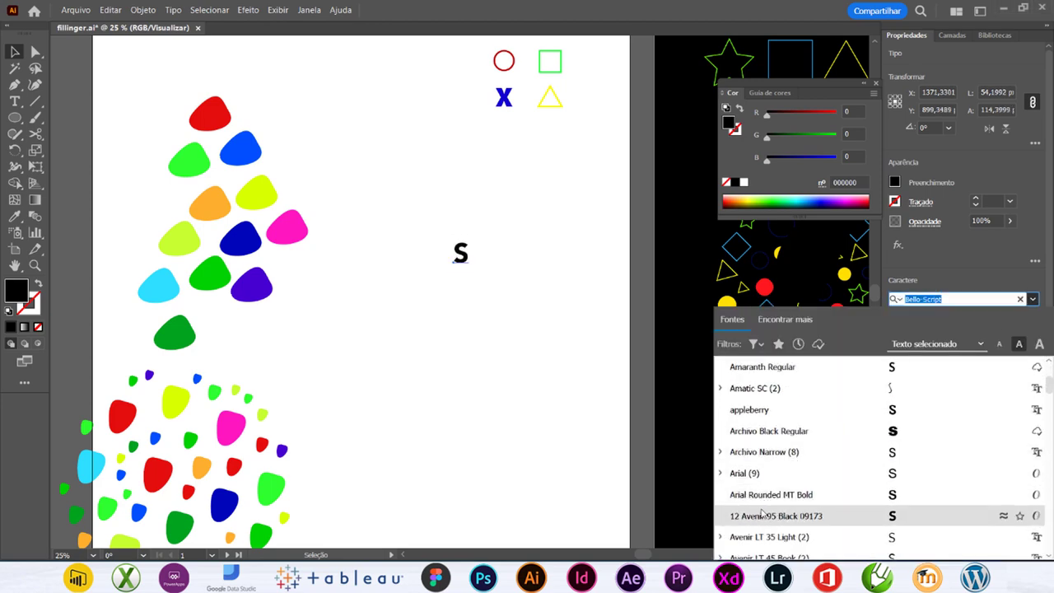
click(751, 473)
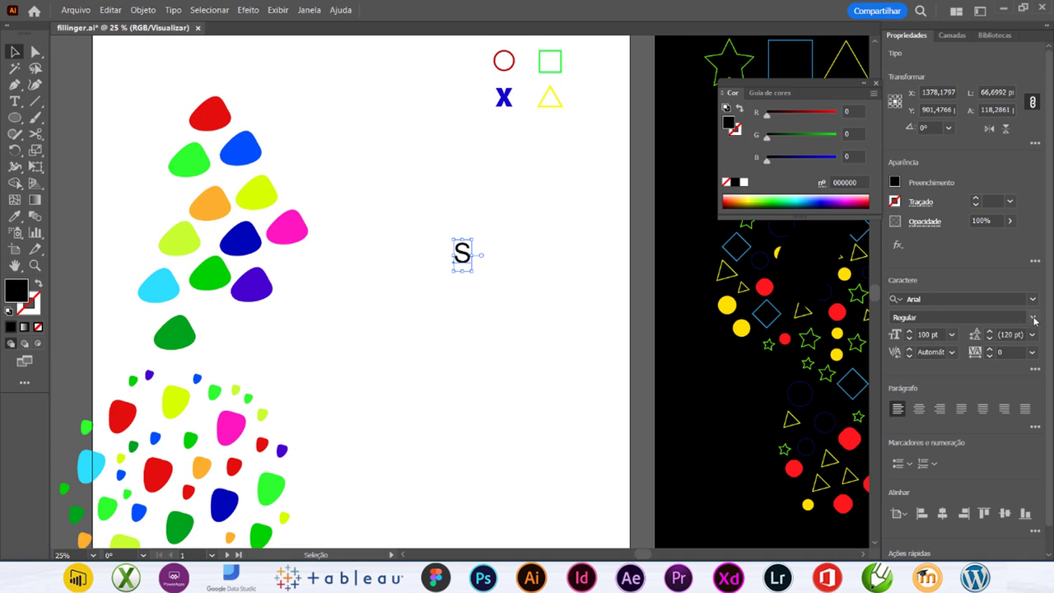
click(1033, 317)
click(923, 454)
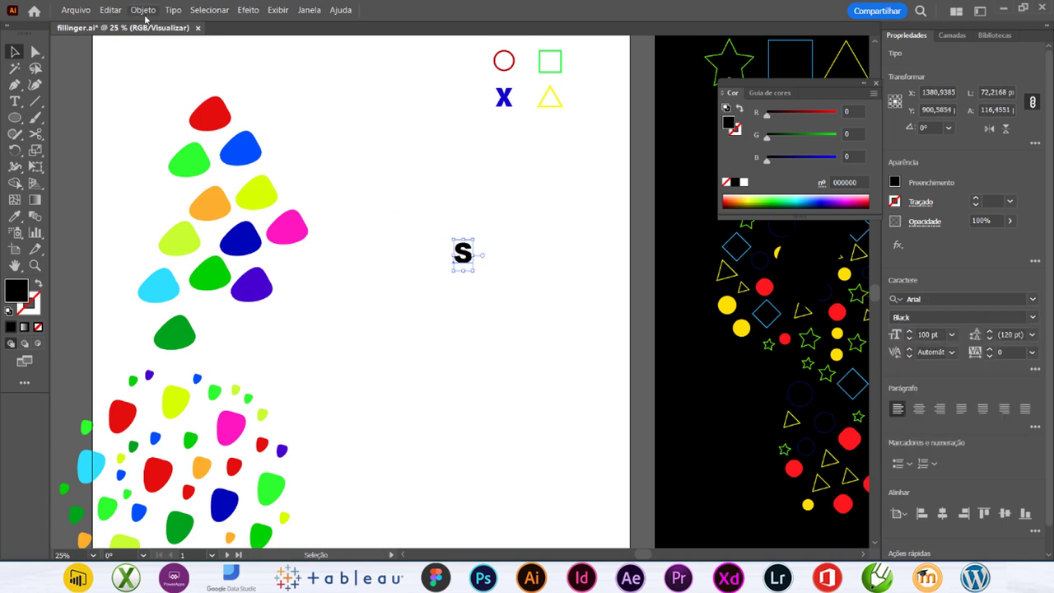
- Convert the S to outlines and scale it to about 1145 × 1306 px
click(173, 10)
click(212, 243)
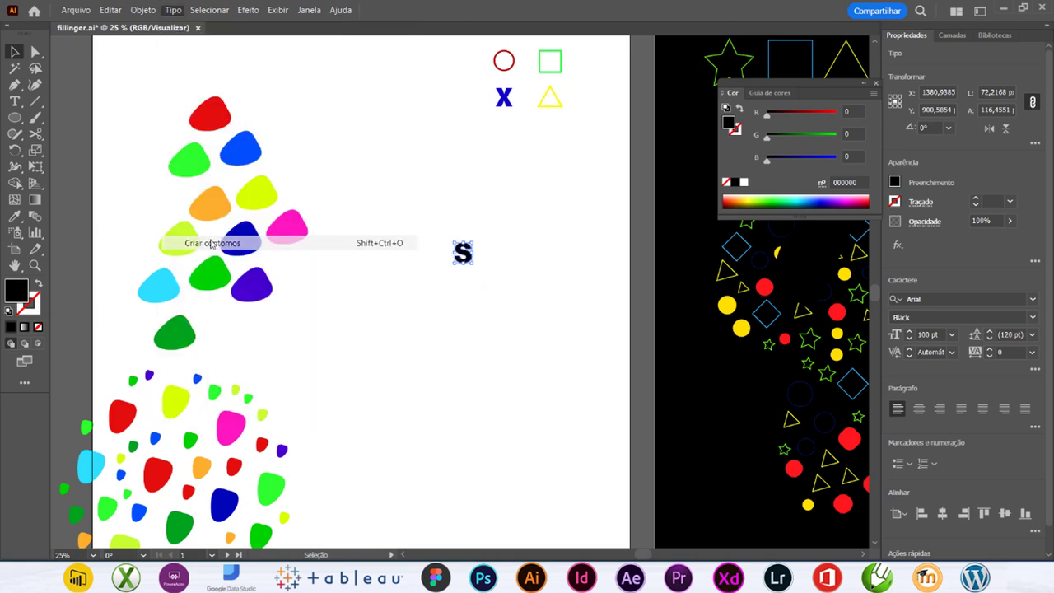
drag(472, 262, 618, 427)
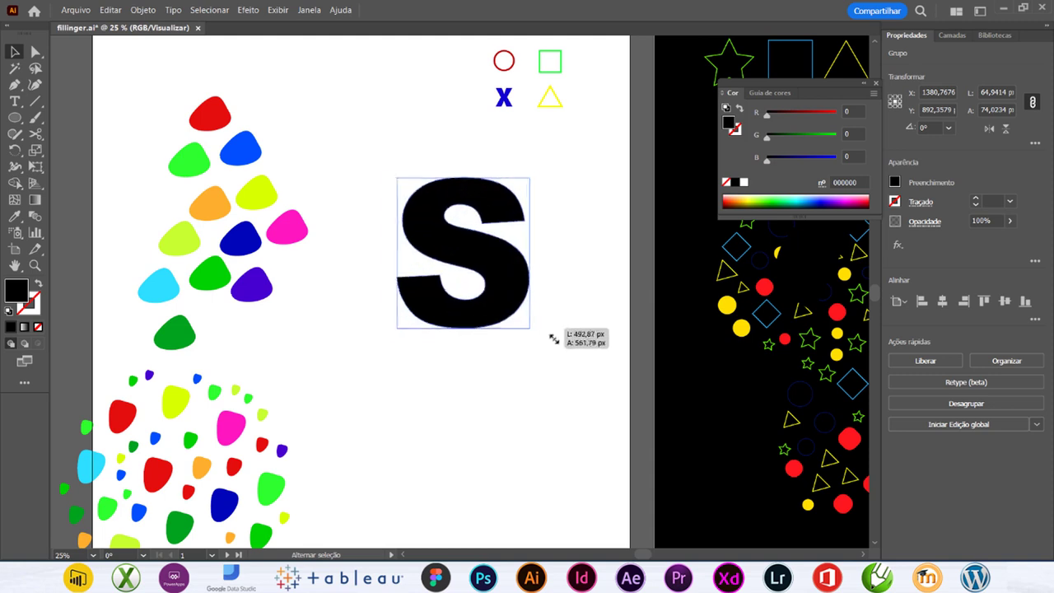
mouse_move(517, 280)
mouse_down()
mouse_move(541, 365)
mouse_move(523, 346)
mouse_up()
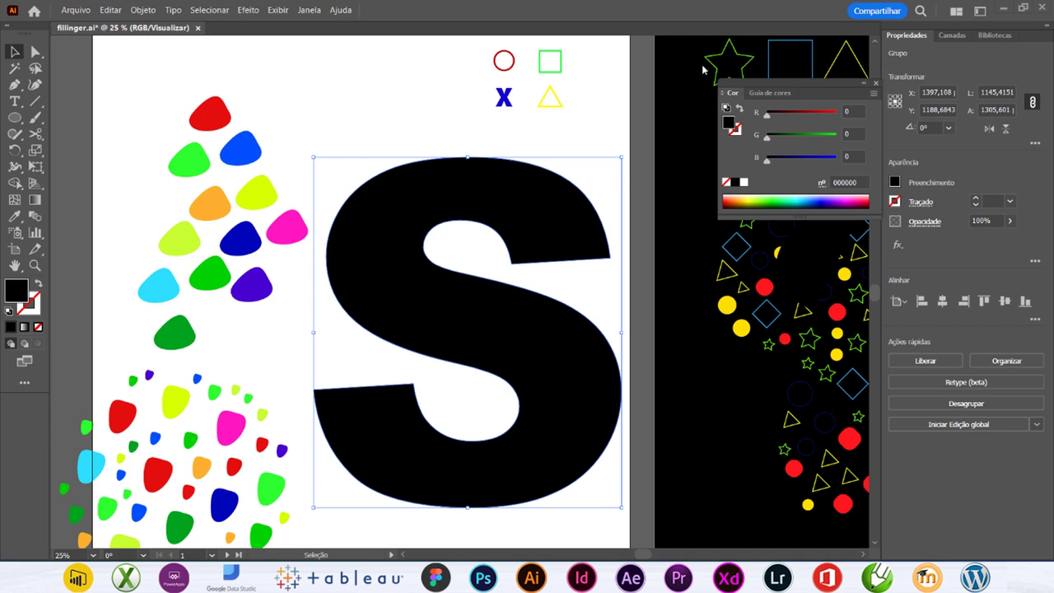
- Ungroup the S and release its compound path into a single plain path
right_click(532, 237)
click(593, 412)
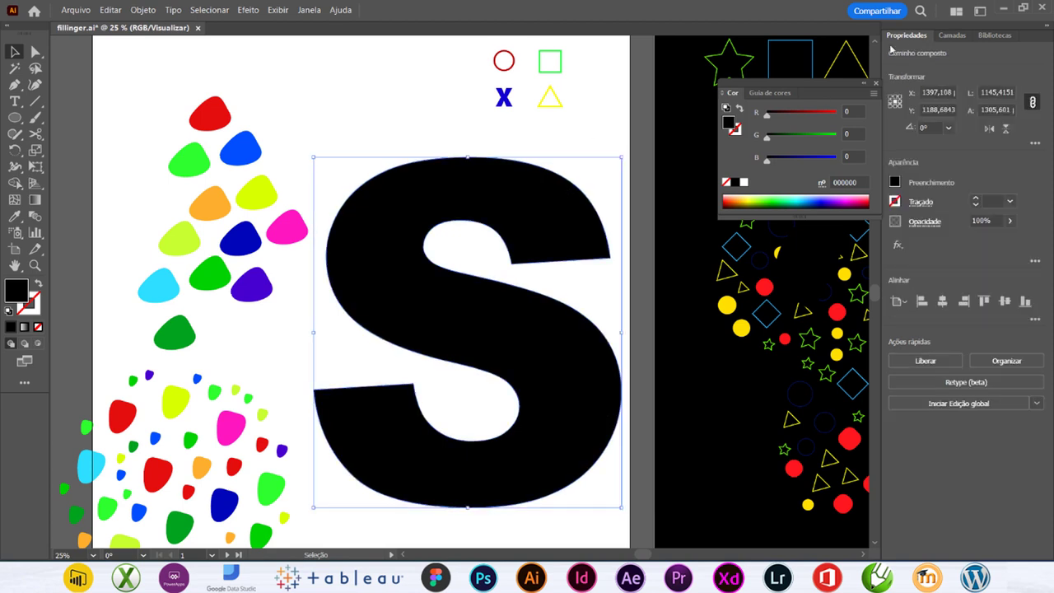
click(960, 360)
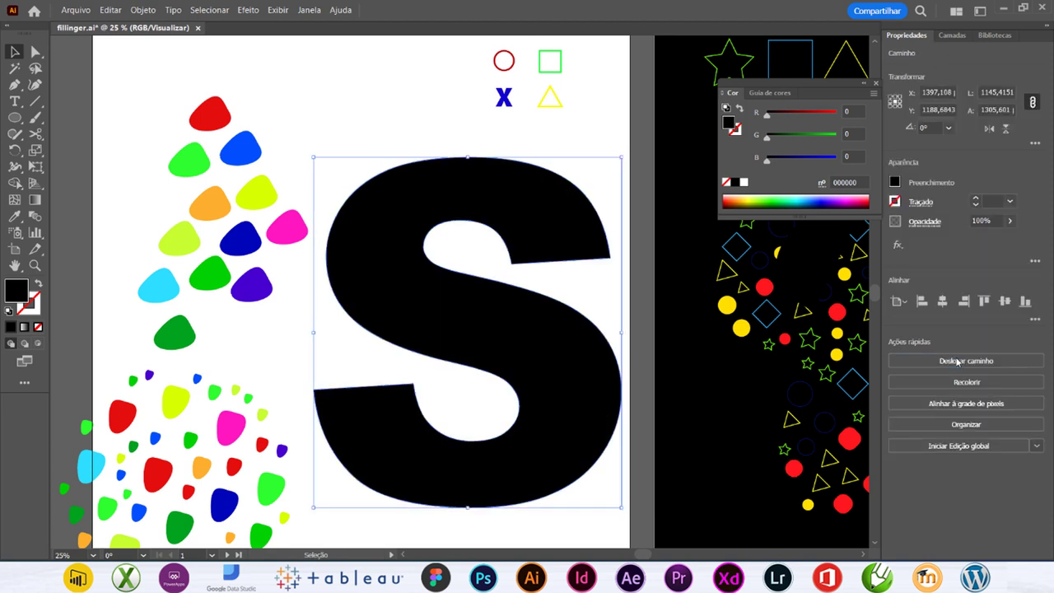
click(552, 112)
click(543, 183)
mouse_move(462, 43)
mouse_down()
mouse_move(587, 127)
mouse_move(583, 172)
mouse_up()
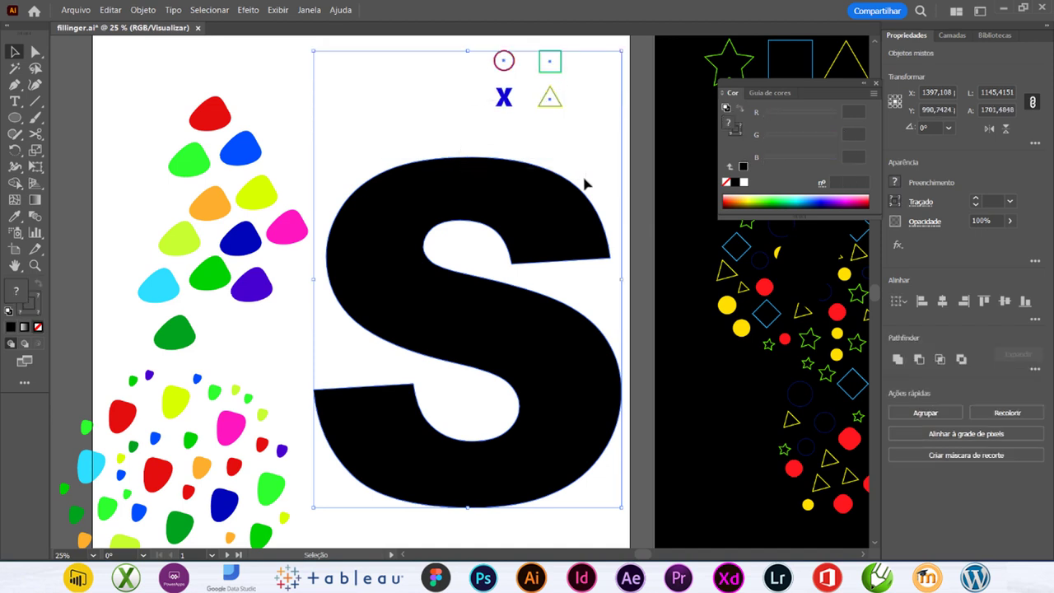
click(624, 151)
- Send the S behind all other objects, then select it with the four sample shapes
right_click(552, 197)
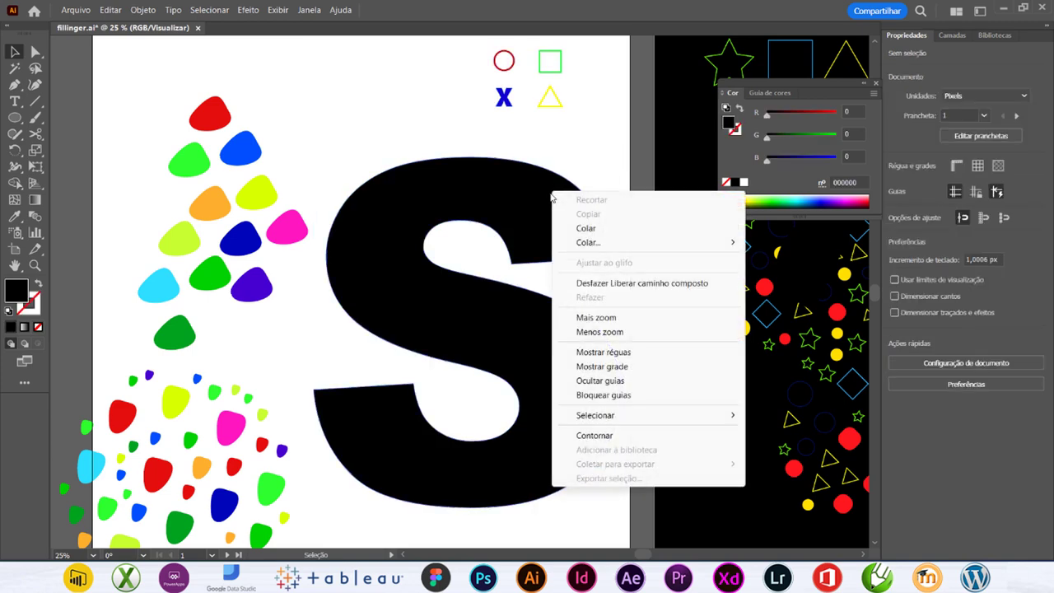
click(506, 192)
right_click(505, 192)
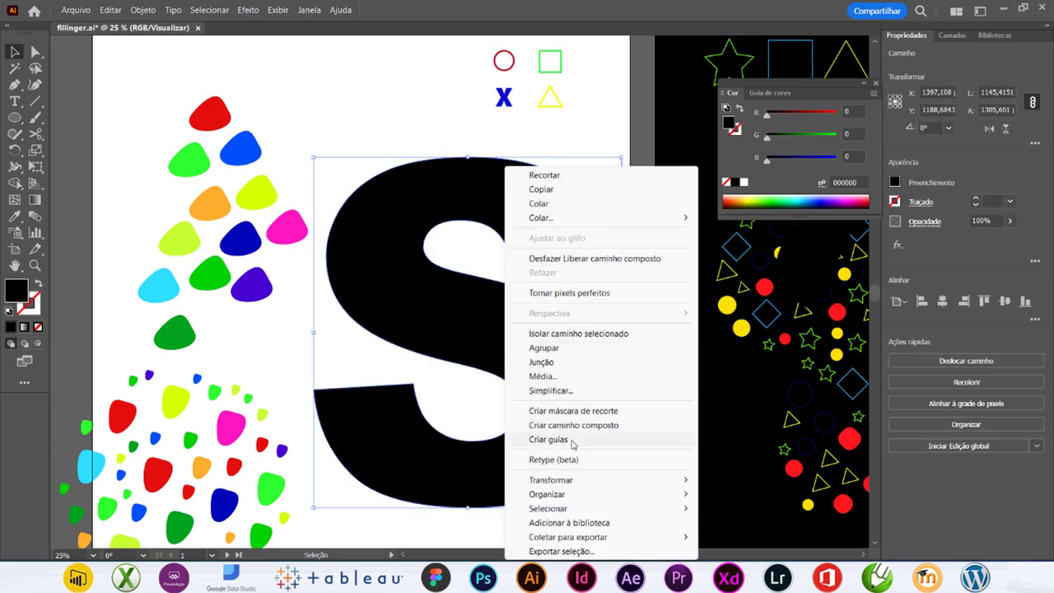
mouse_move(547, 494)
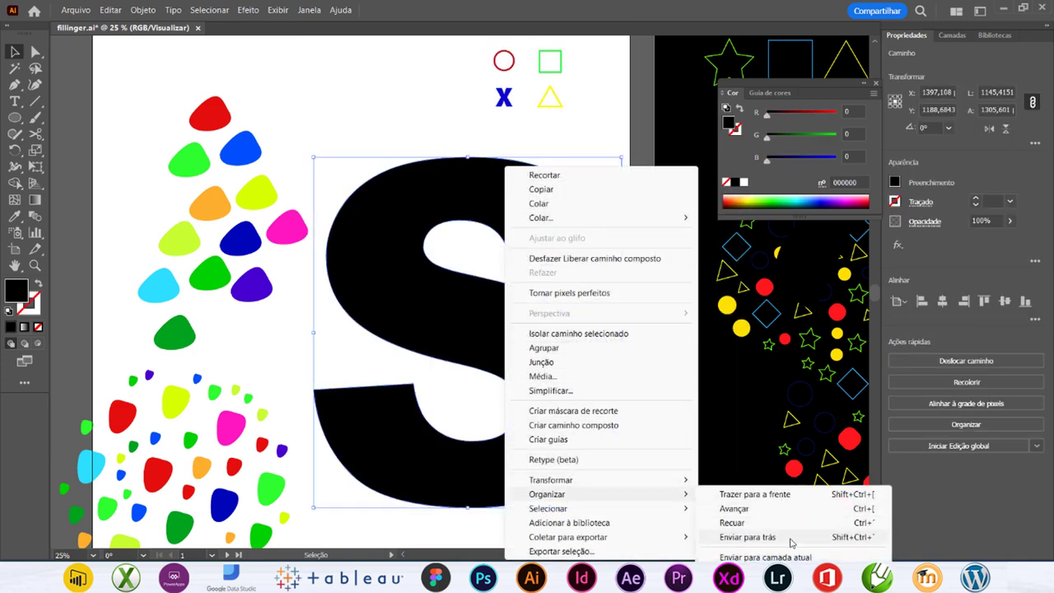
click(791, 537)
drag(430, 41, 576, 187)
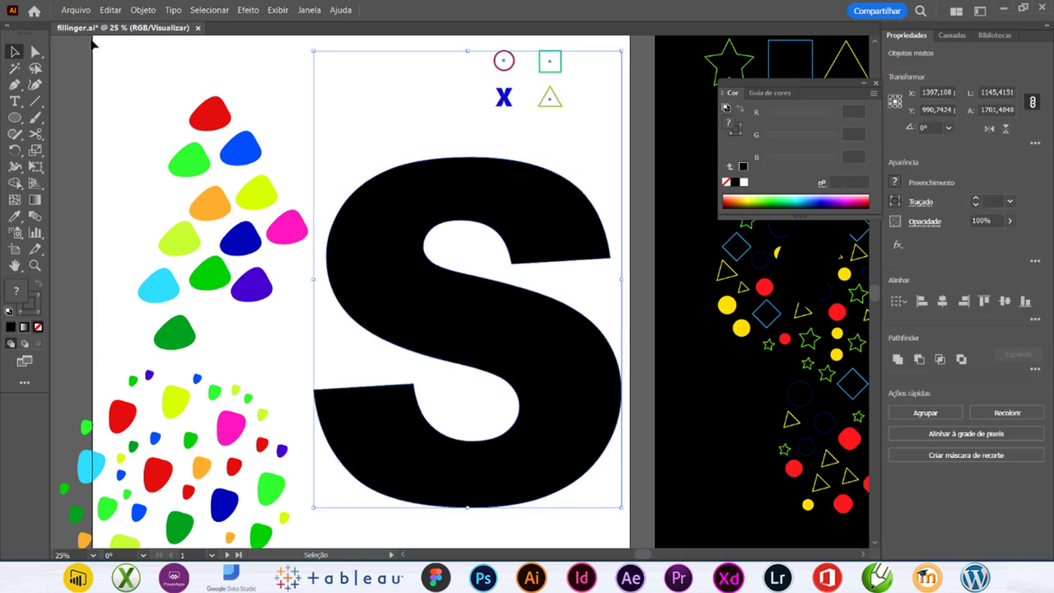
click(71, 10)
mouse_move(93, 343)
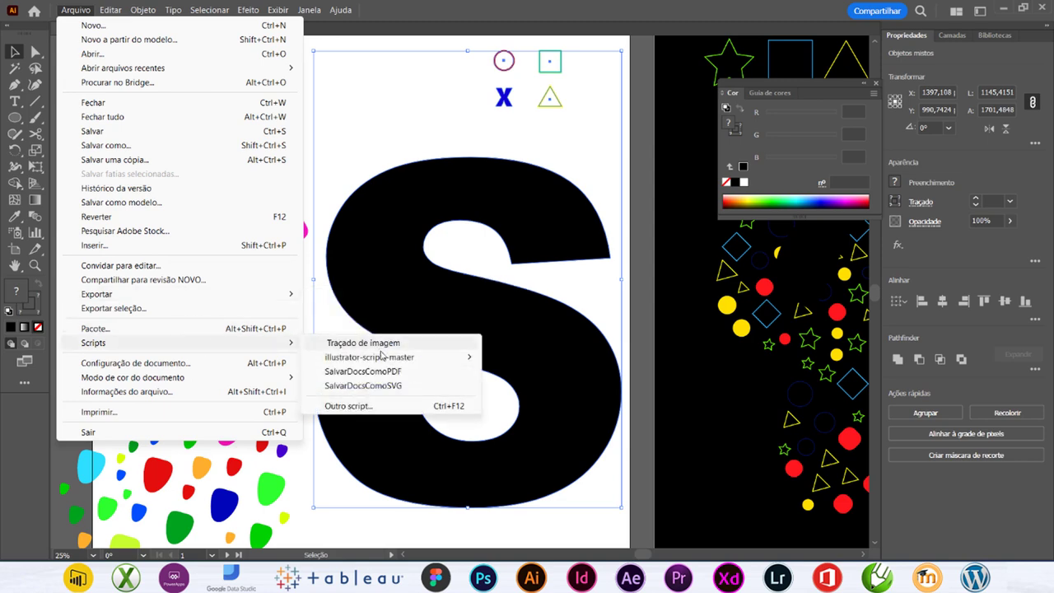
mouse_move(370, 356)
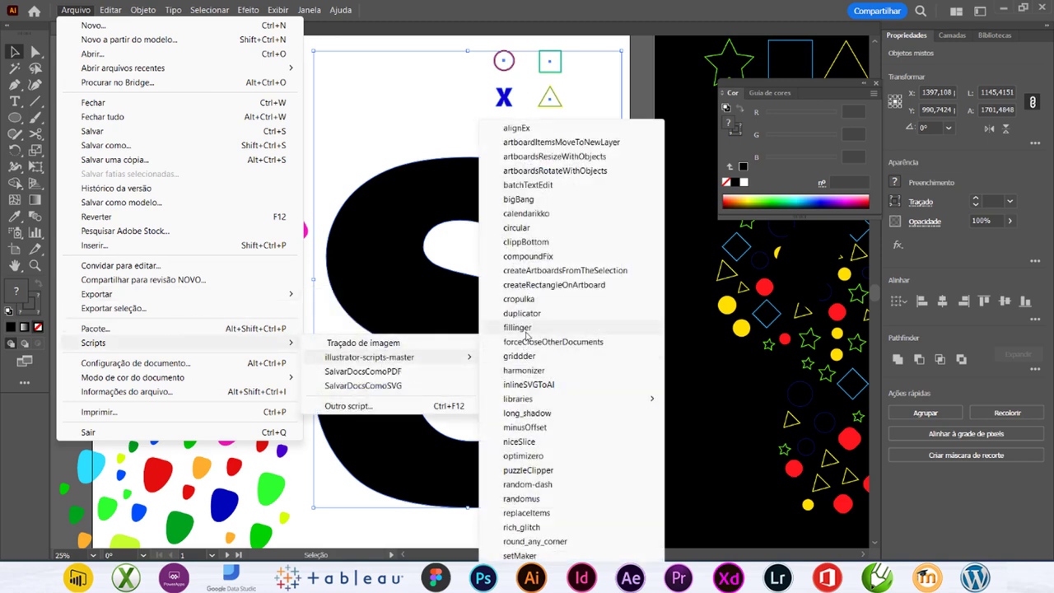
- Run Fillinger on the S with 135° rotation and 6% maximum item size
click(527, 329)
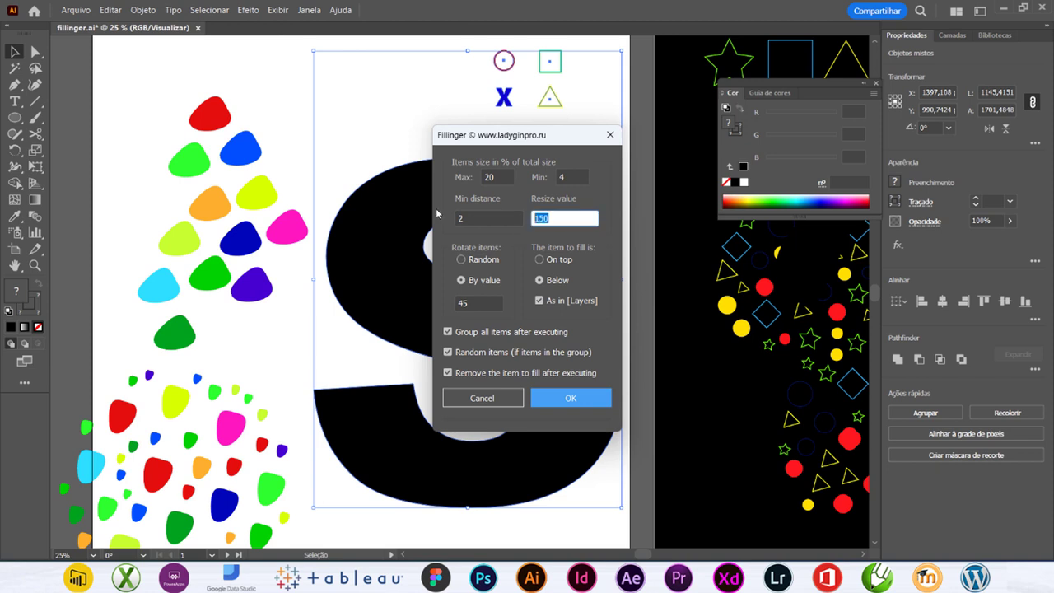
text(1)
key(Tab)
text(135)
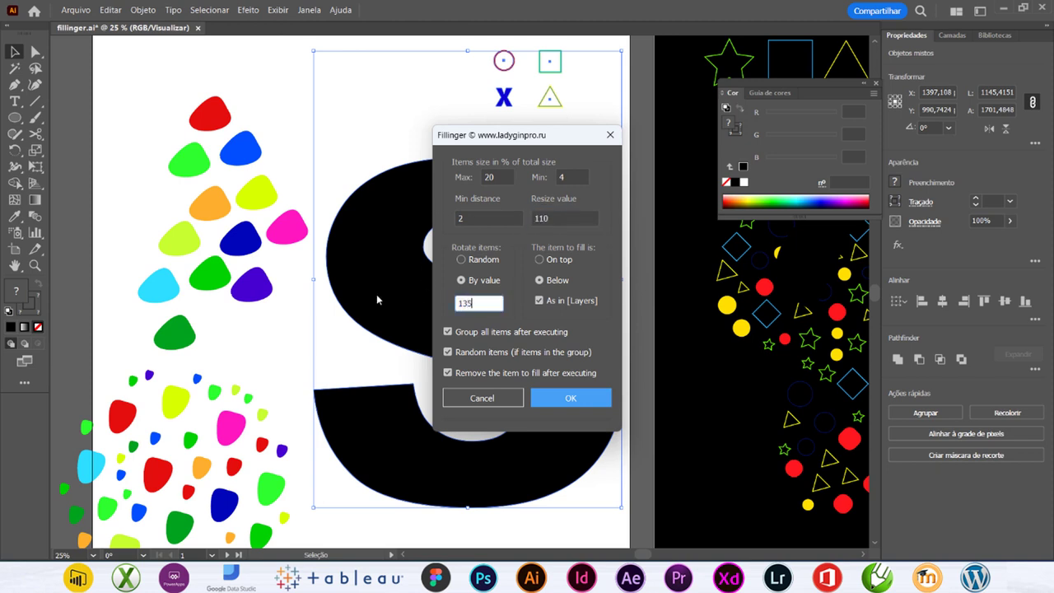
click(490, 176)
text(6)
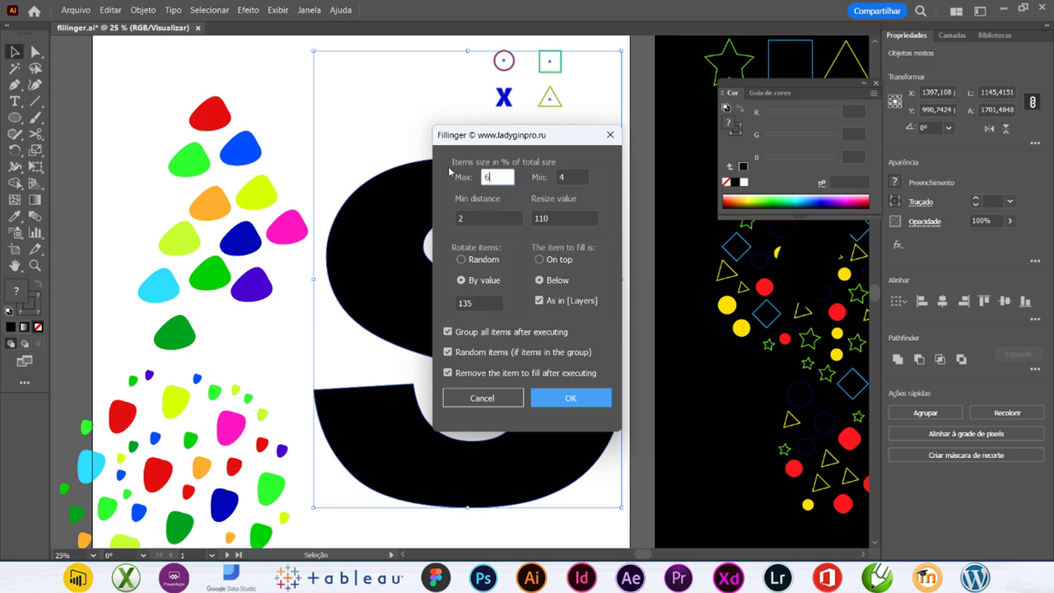
click(594, 401)
click(594, 401)
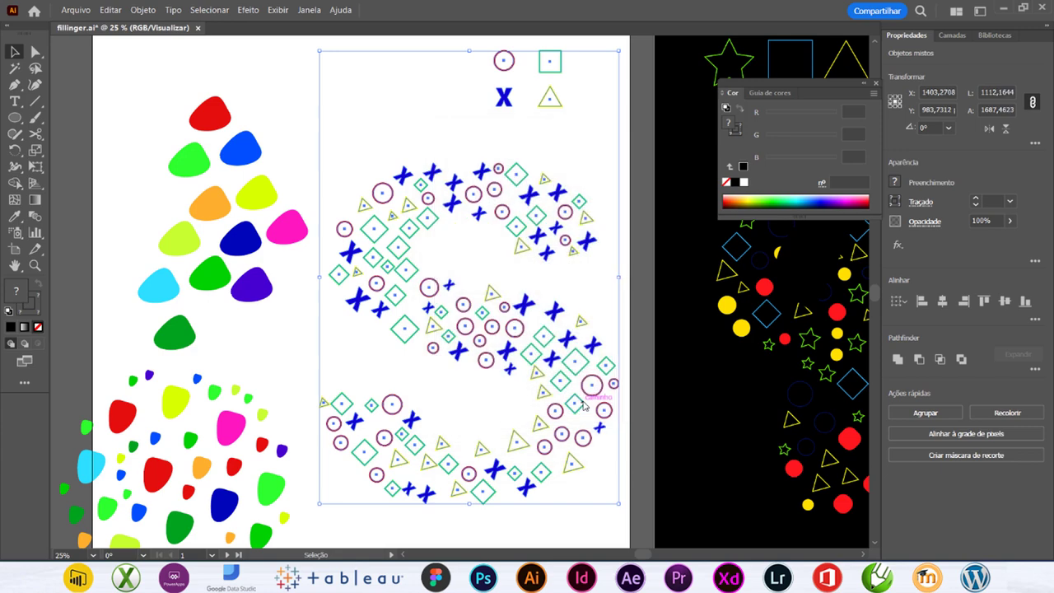
click(323, 298)
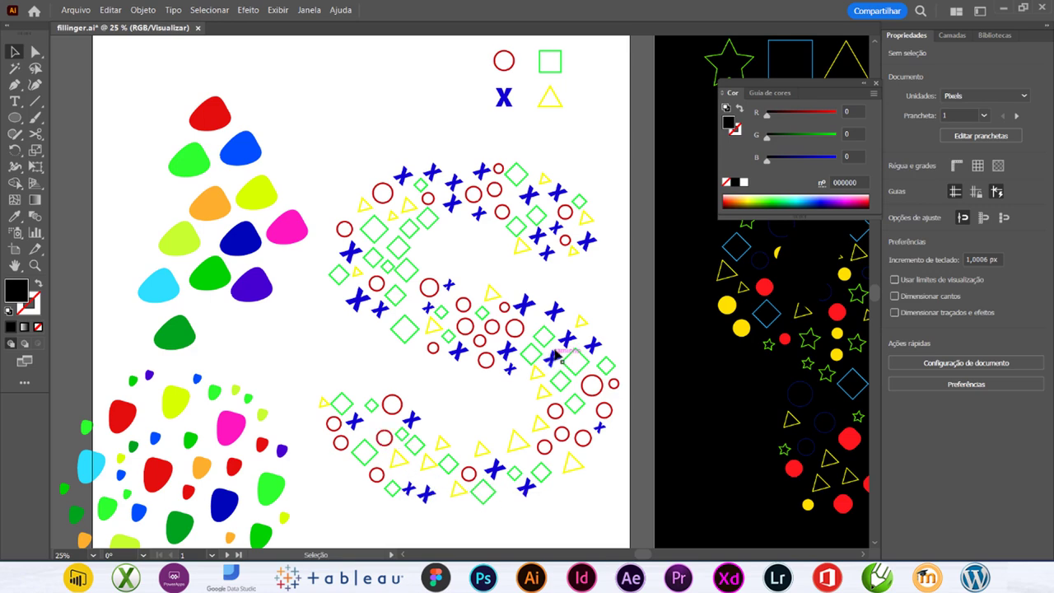
- Place a new text object near the middle of the black artboard
drag(716, 280, 245, 322)
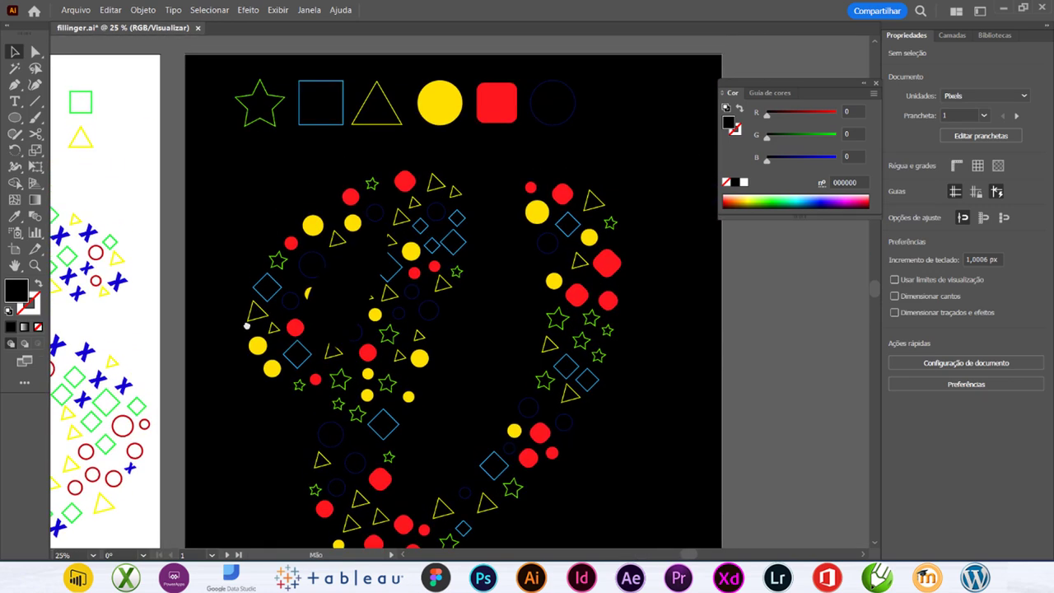
drag(255, 543, 294, 110)
drag(323, 145, 290, 56)
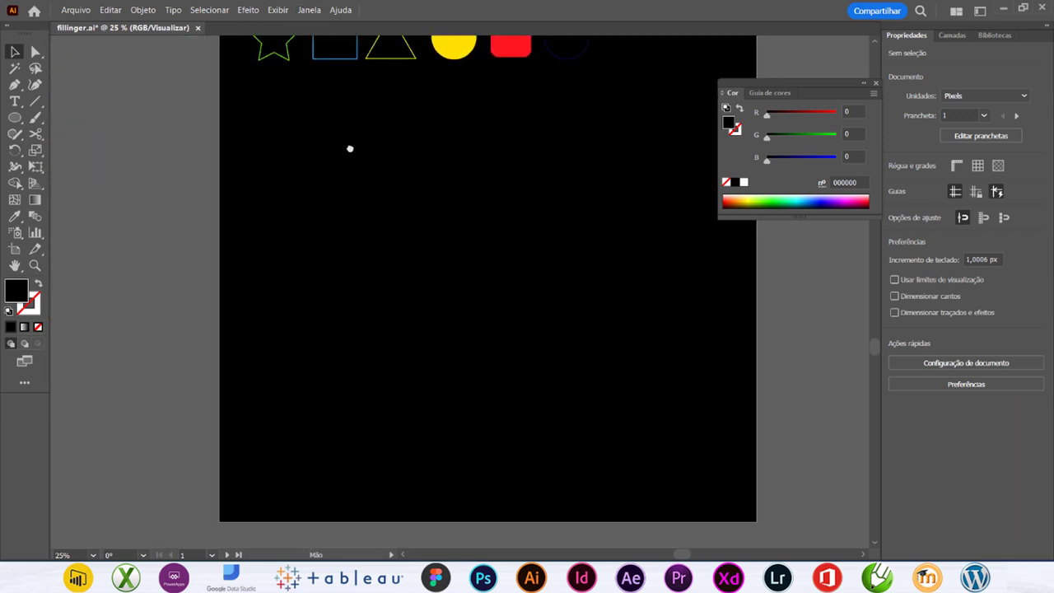
click(15, 101)
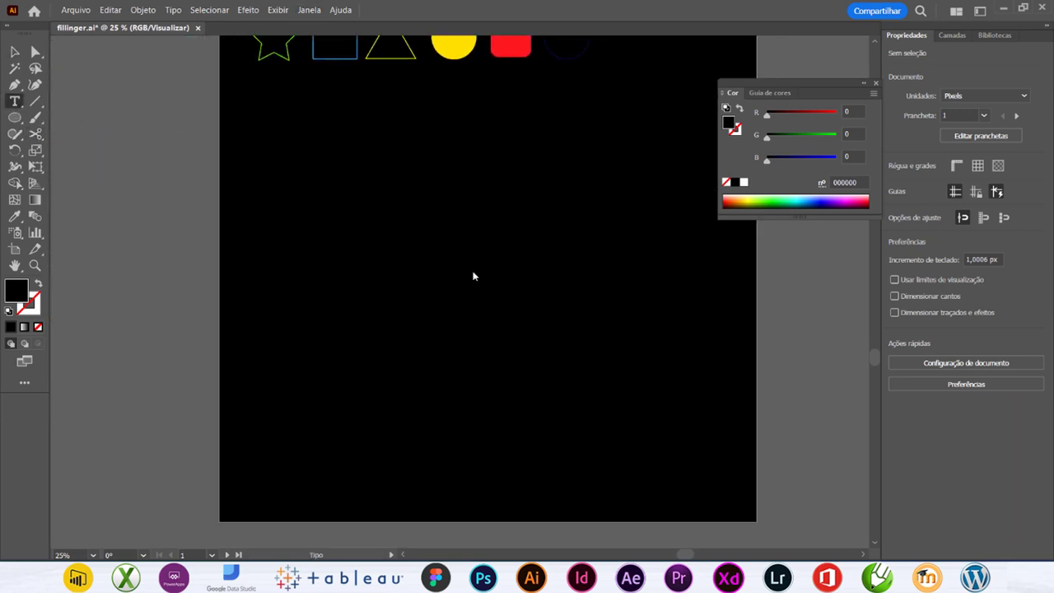
click(456, 276)
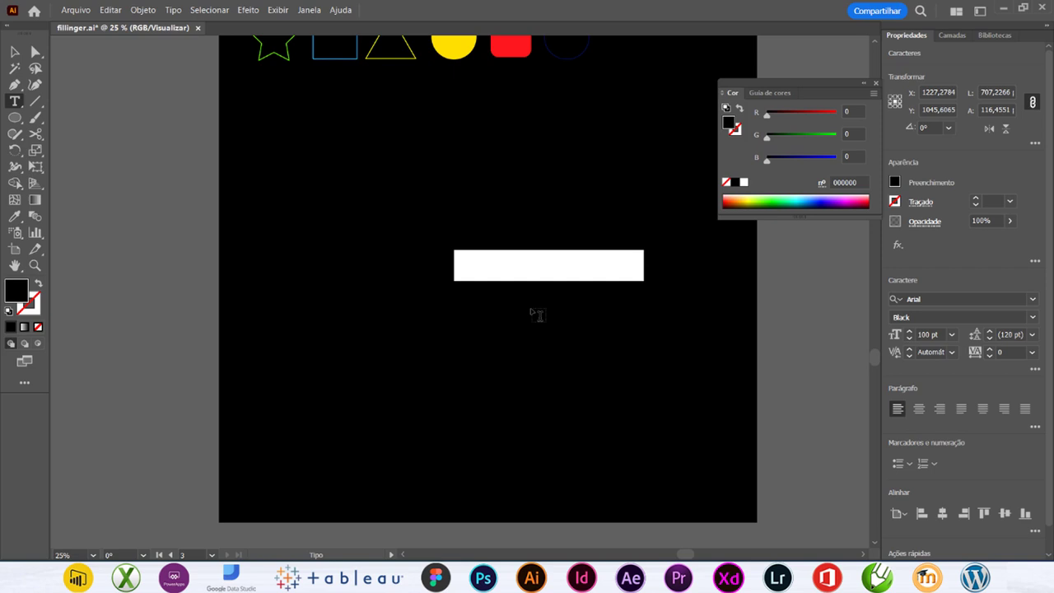
key(BackSpace)
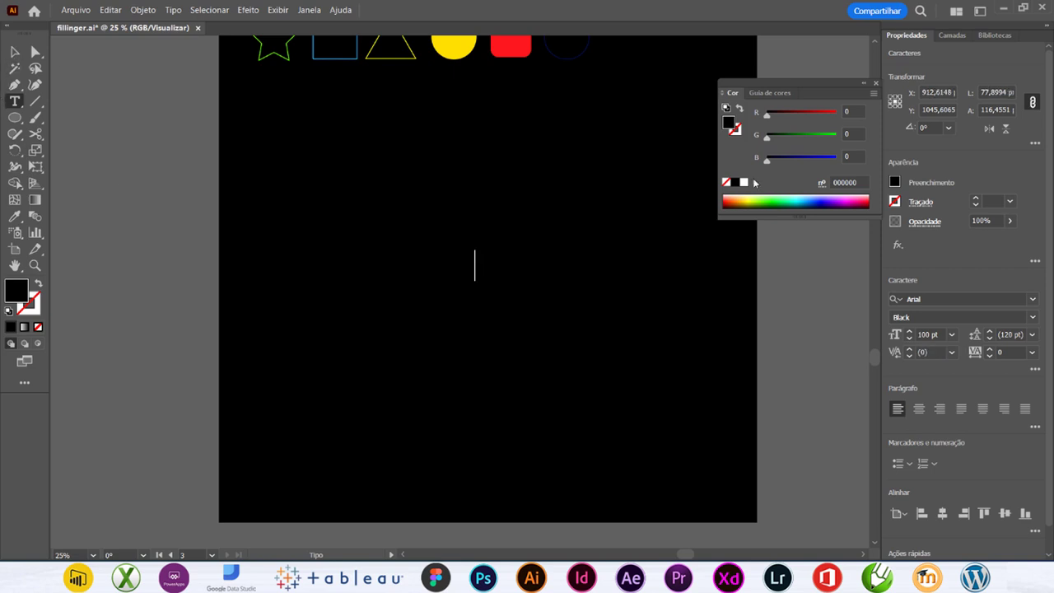
- Set the text object's fill to white FFFFFF and select it
click(743, 182)
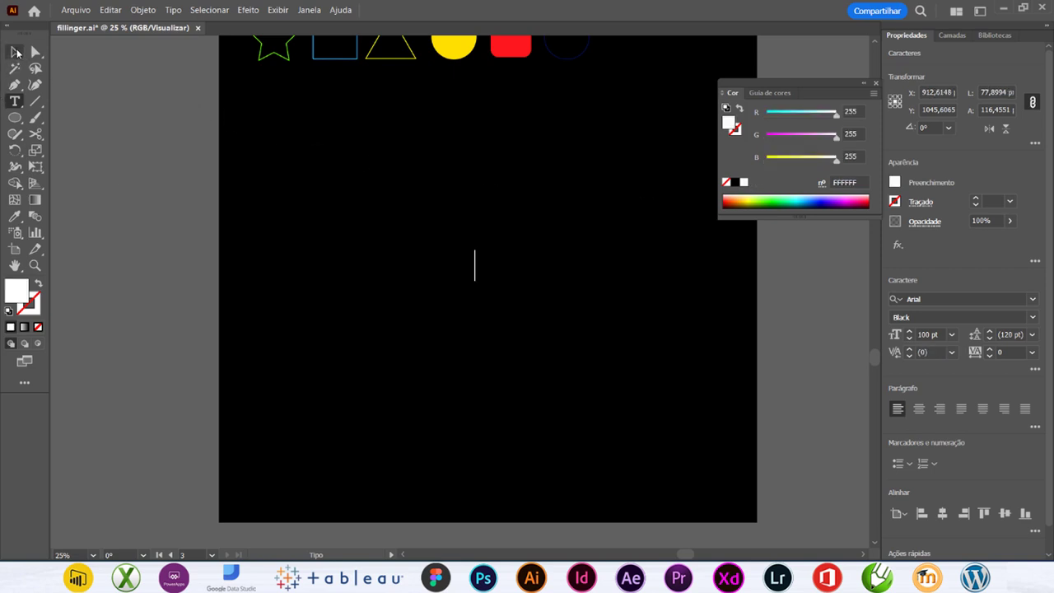
click(16, 52)
click(745, 182)
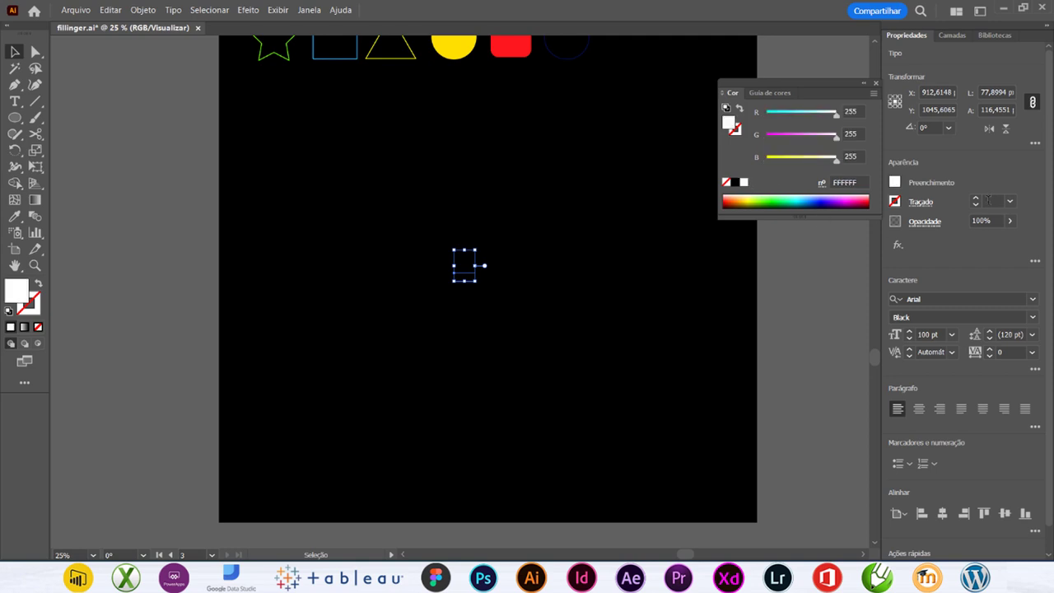
key(t)
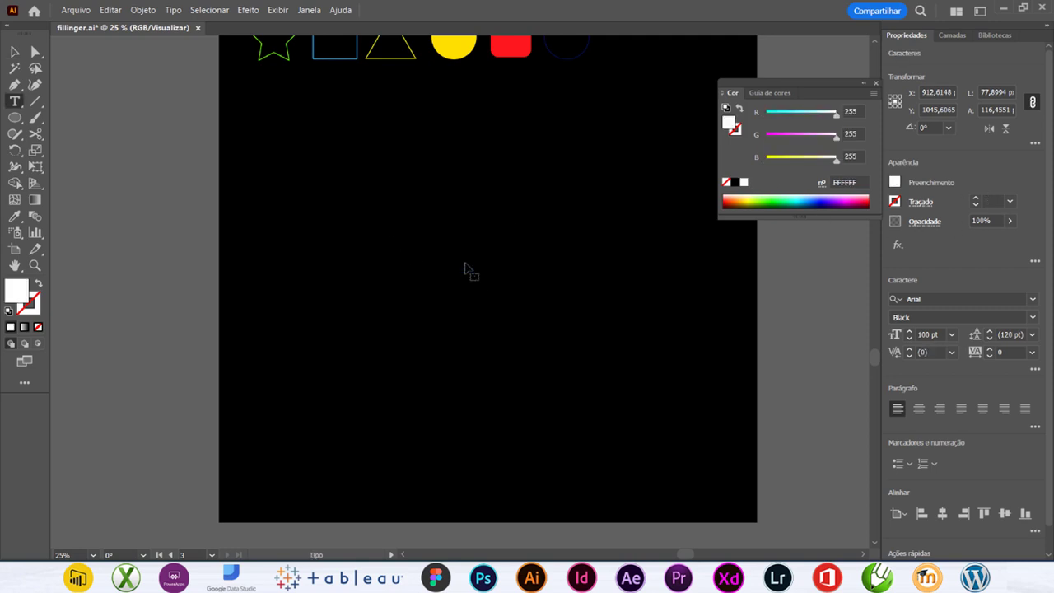
click(464, 264)
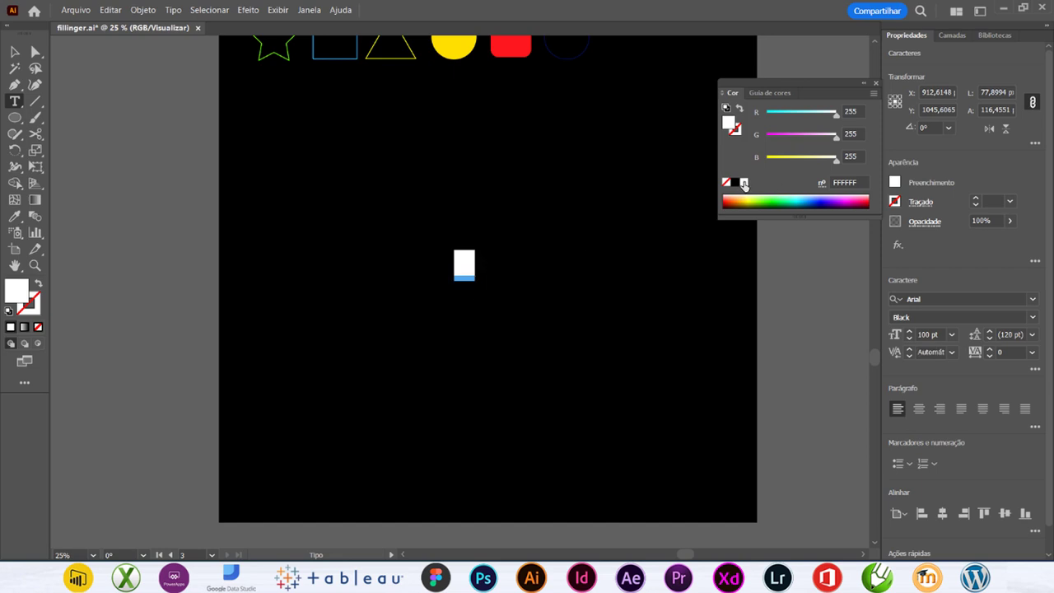
click(15, 51)
click(439, 236)
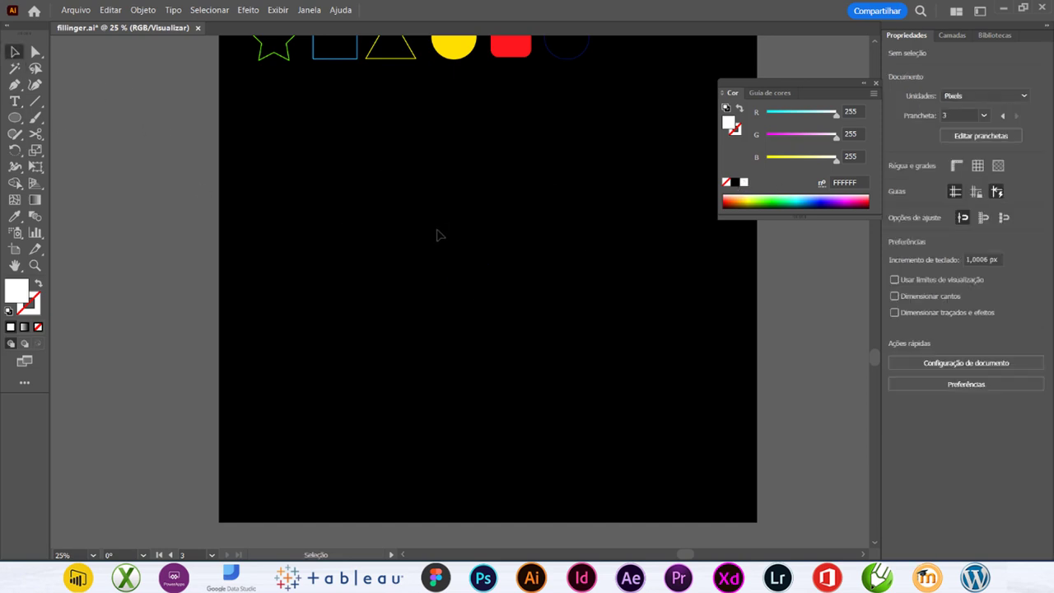
drag(413, 235, 517, 296)
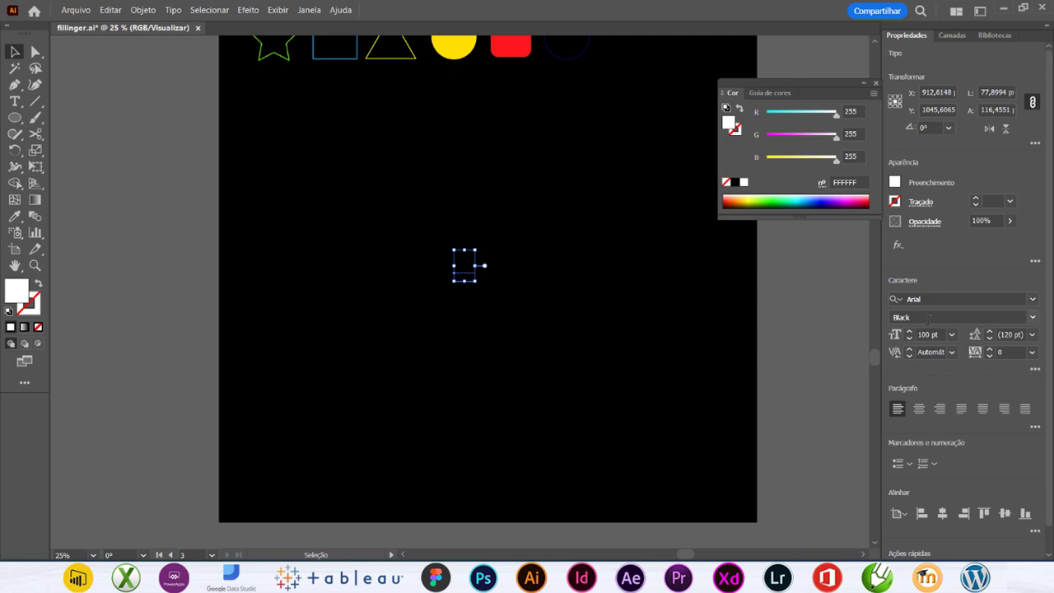
- Move the V text into Camada 2 and set its font to Bello Script
click(952, 35)
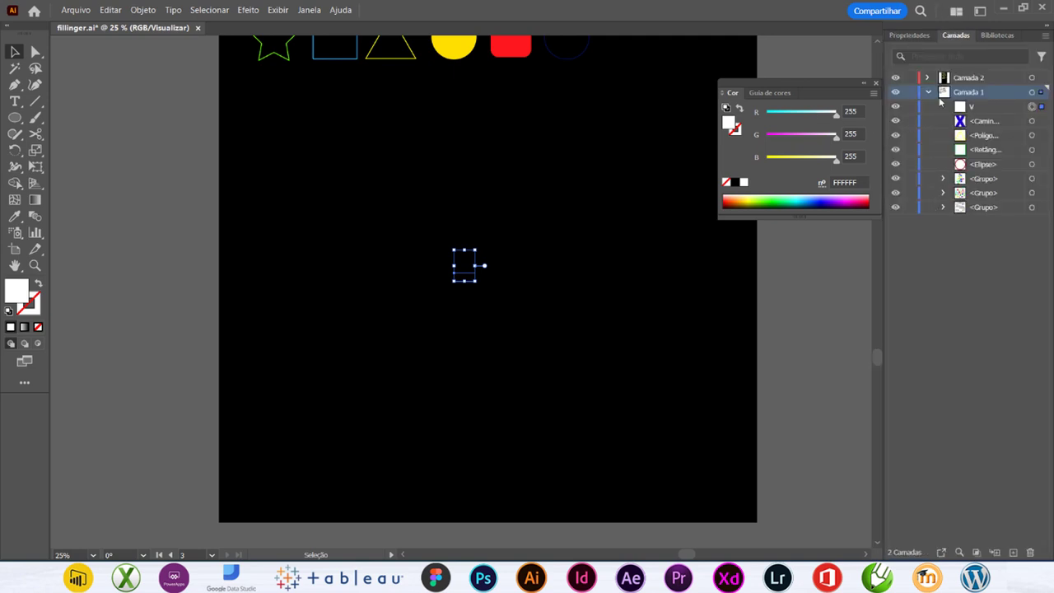
drag(986, 107, 976, 79)
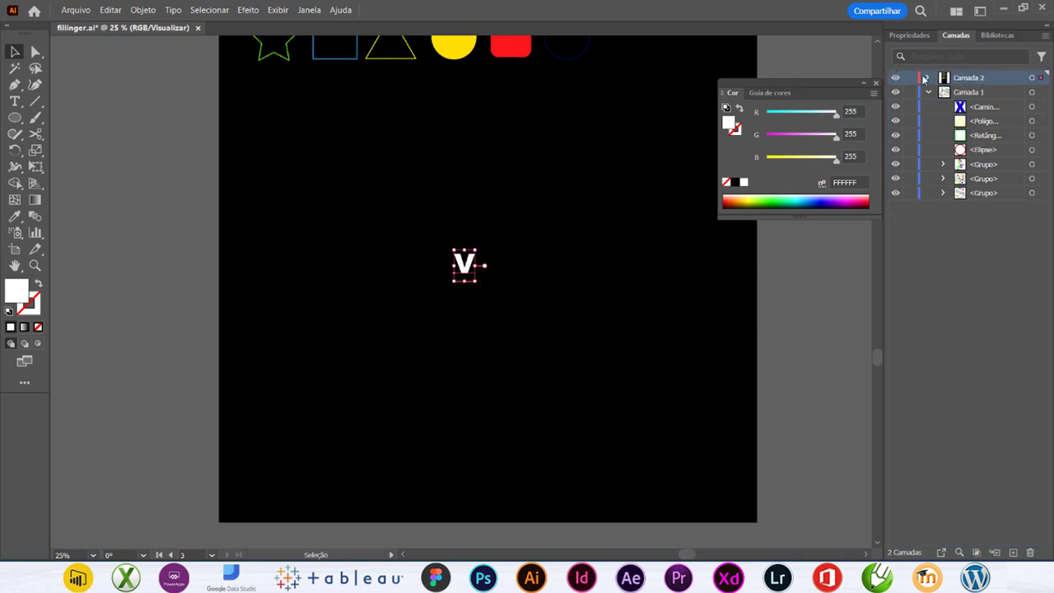
click(909, 36)
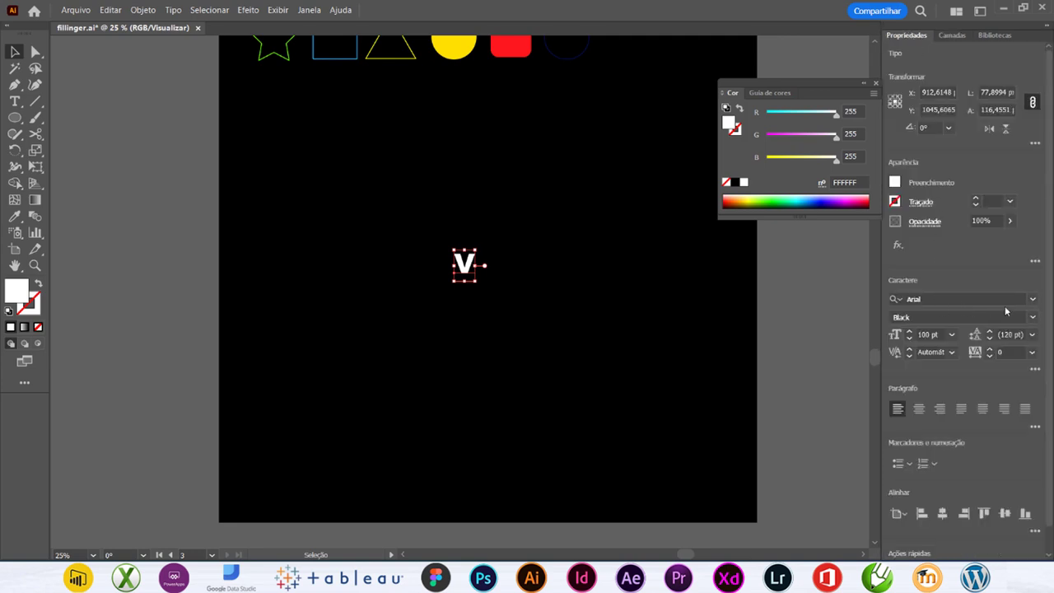
click(1033, 299)
click(798, 388)
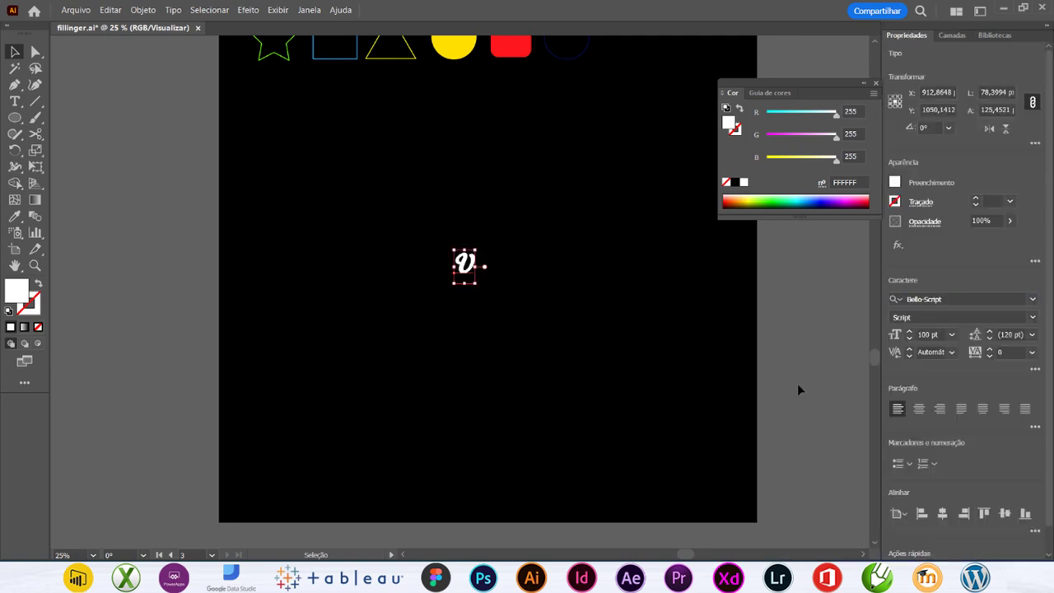
- Convert the V to outlines and enlarge it to fill the artboard
click(173, 10)
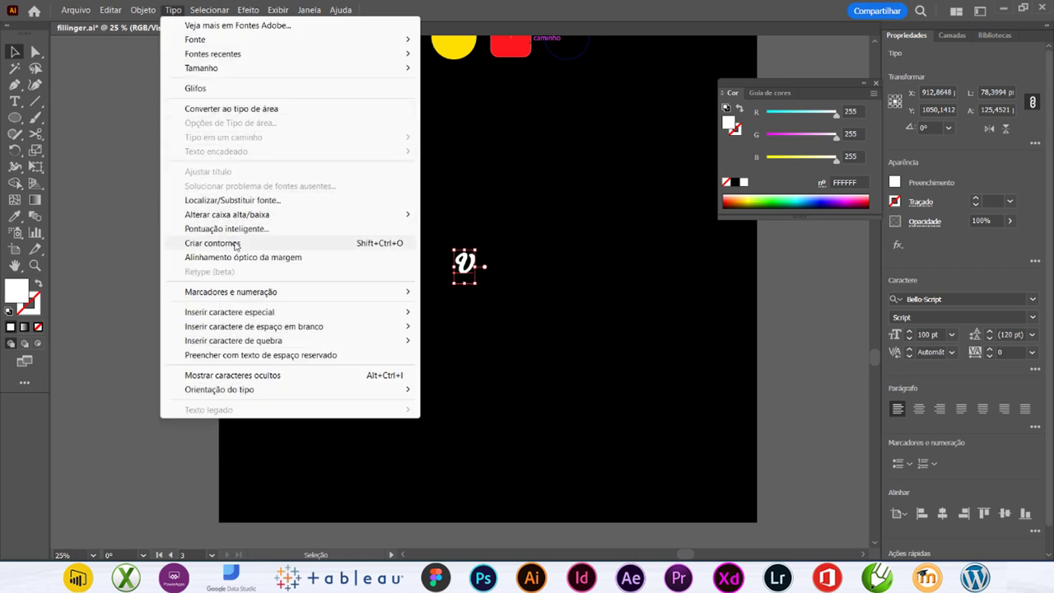
click(235, 244)
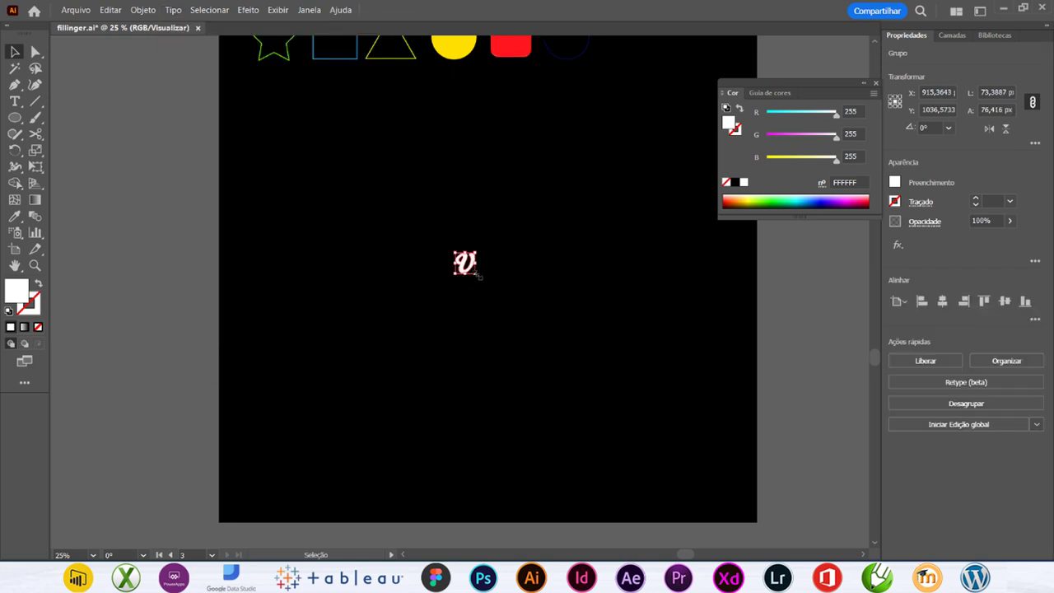
drag(477, 274, 665, 471)
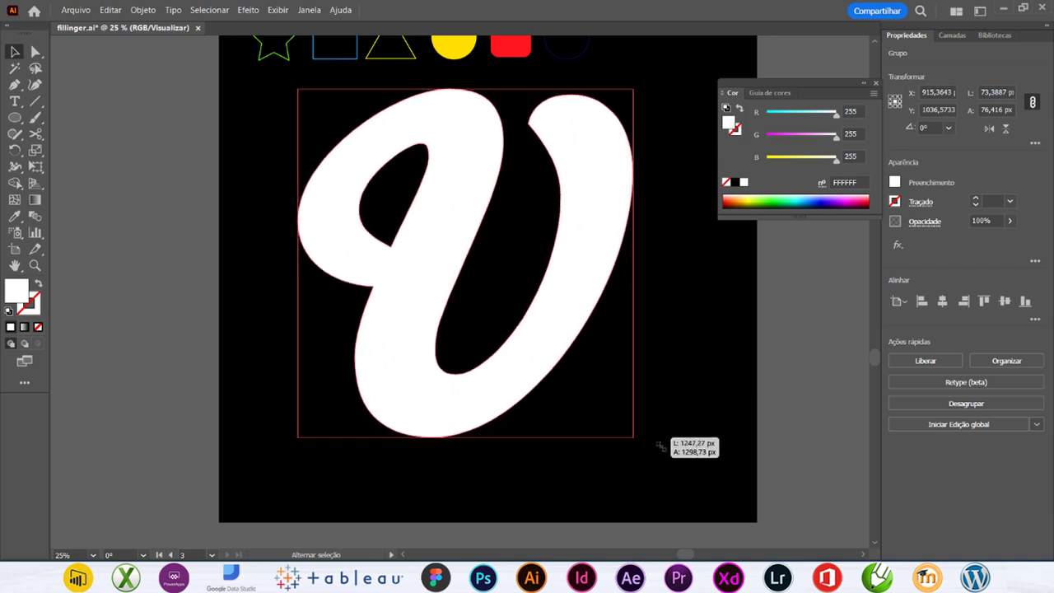
drag(550, 371, 556, 406)
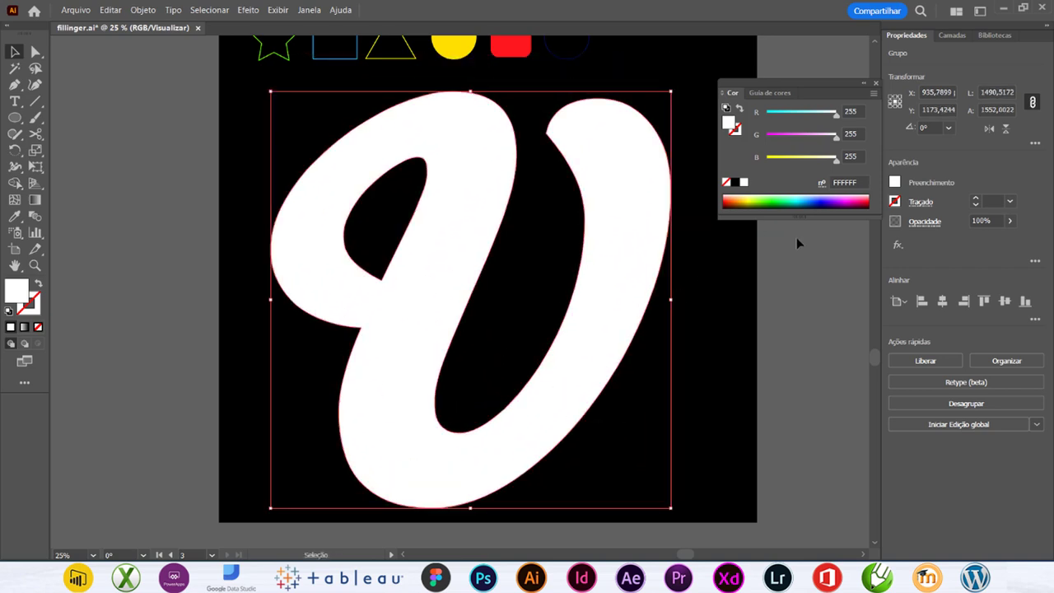
- Ungroup the V, release its compound path, and fill the inner counter black
right_click(673, 280)
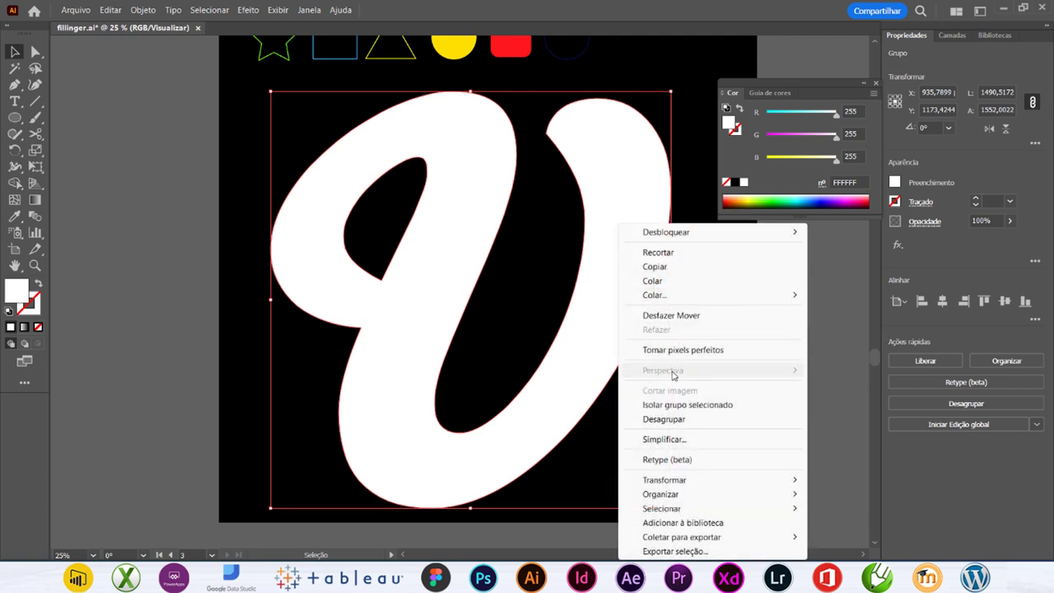
click(675, 419)
click(927, 362)
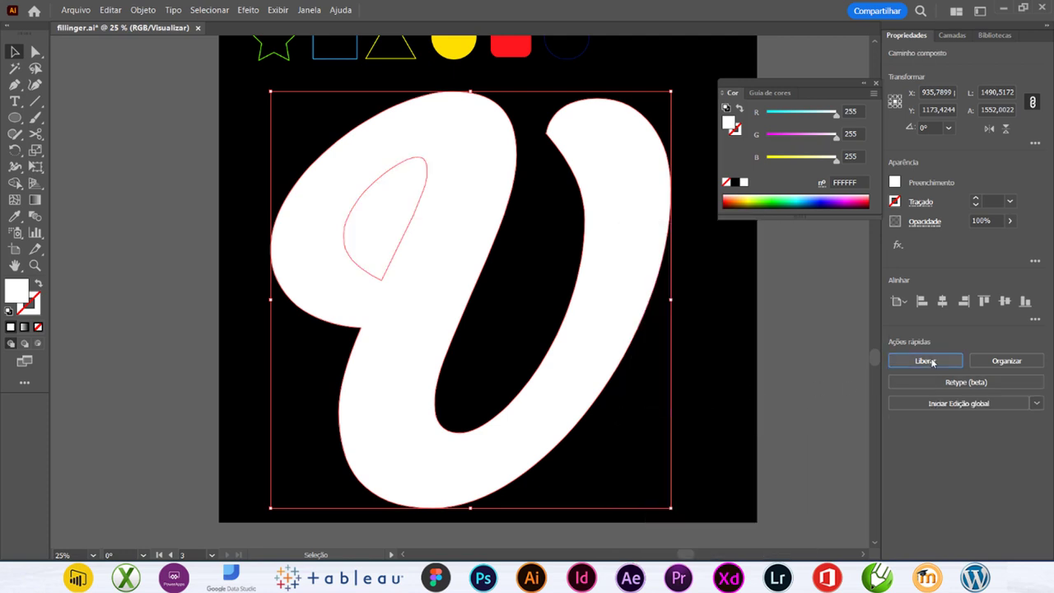
click(788, 325)
click(396, 218)
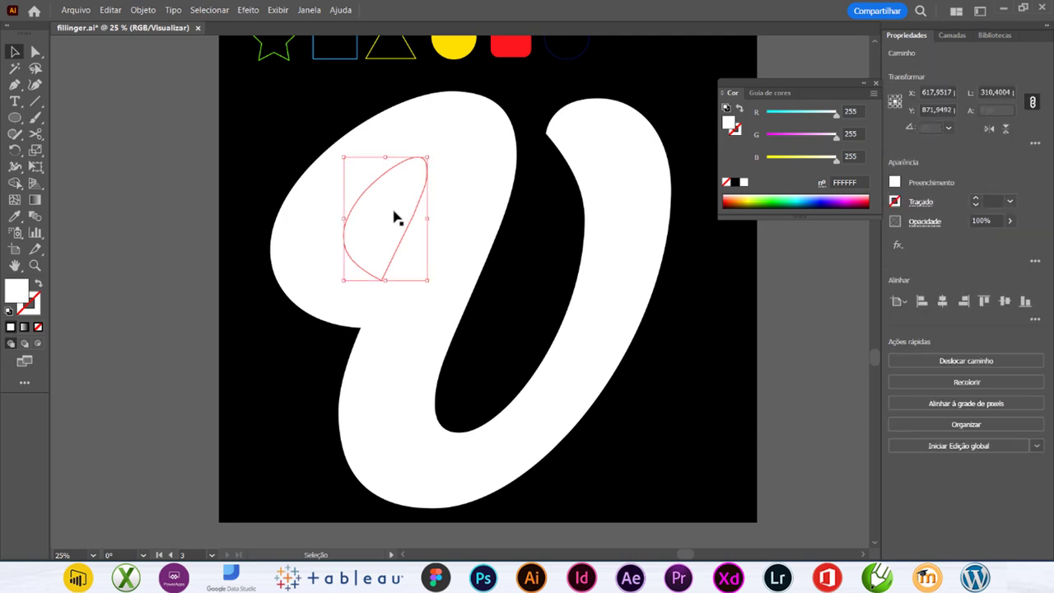
click(735, 182)
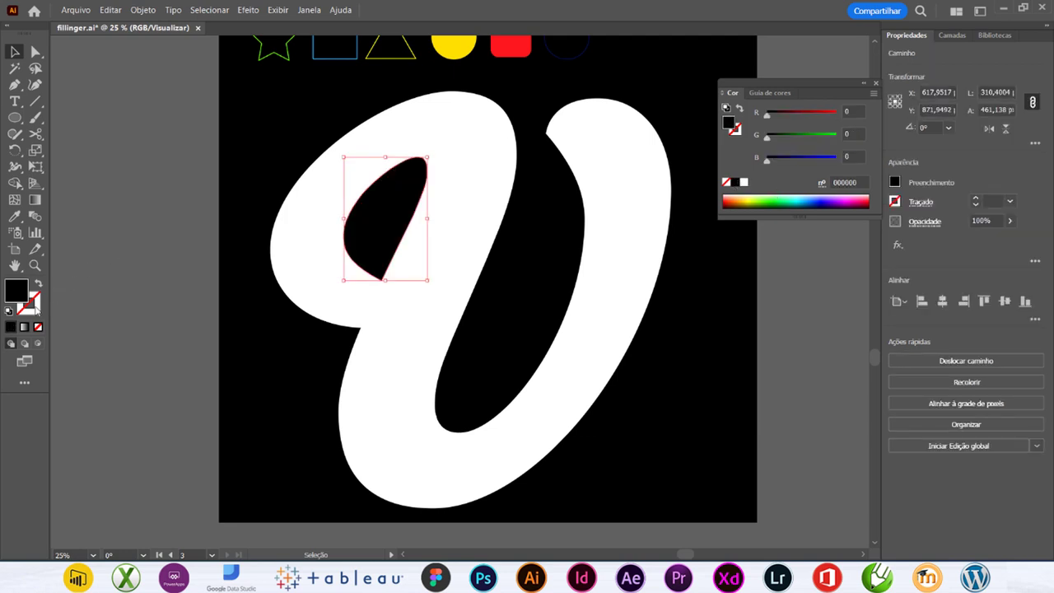
- Give the V's inner counter a white stroke at 1 pt weight
key(x)
click(743, 182)
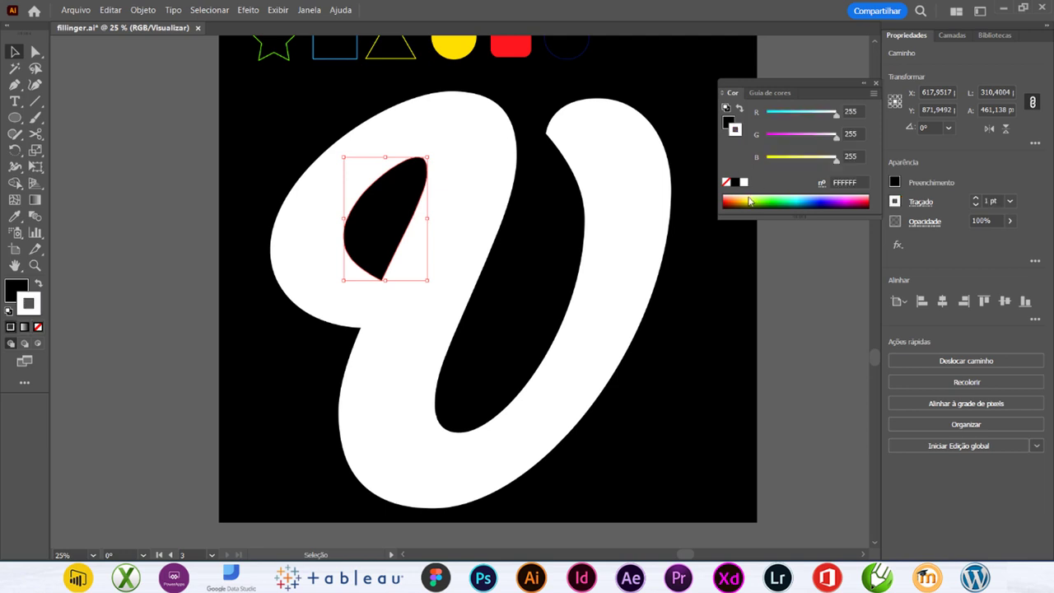
click(791, 277)
click(401, 195)
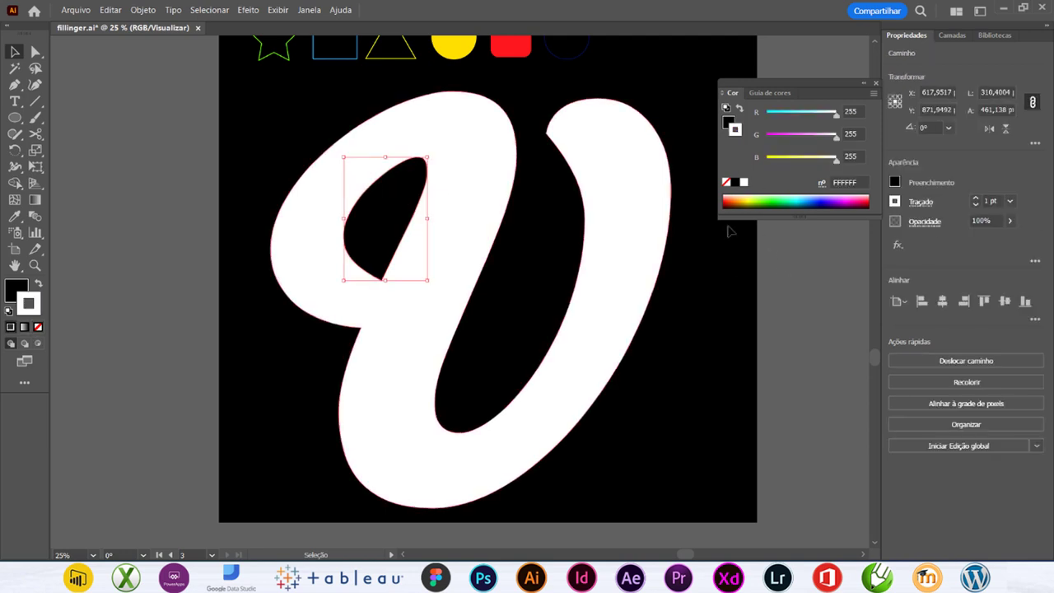
click(977, 200)
click(269, 143)
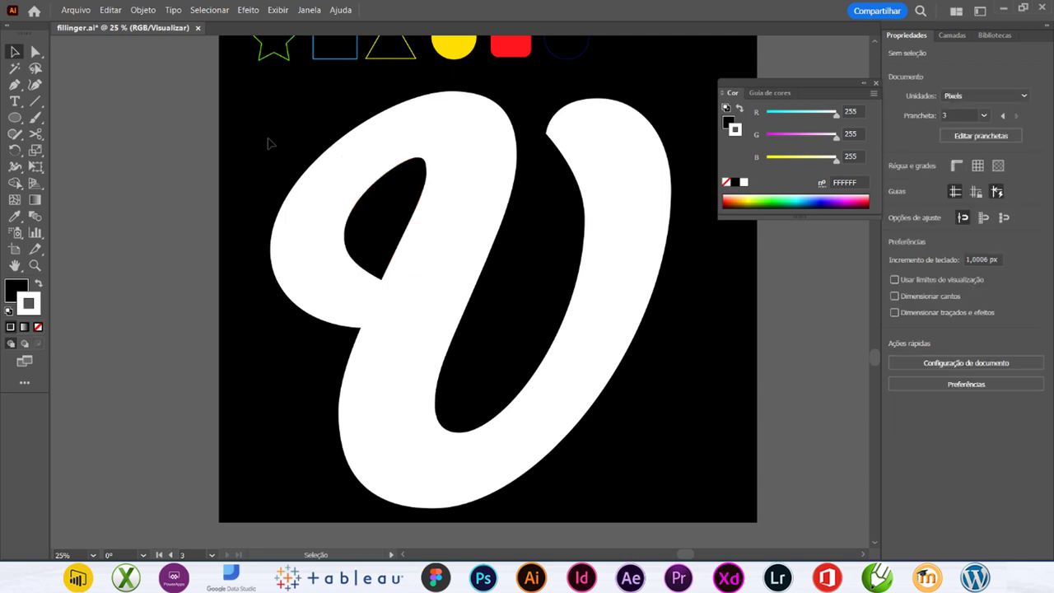
scroll(247, 140, up, 3)
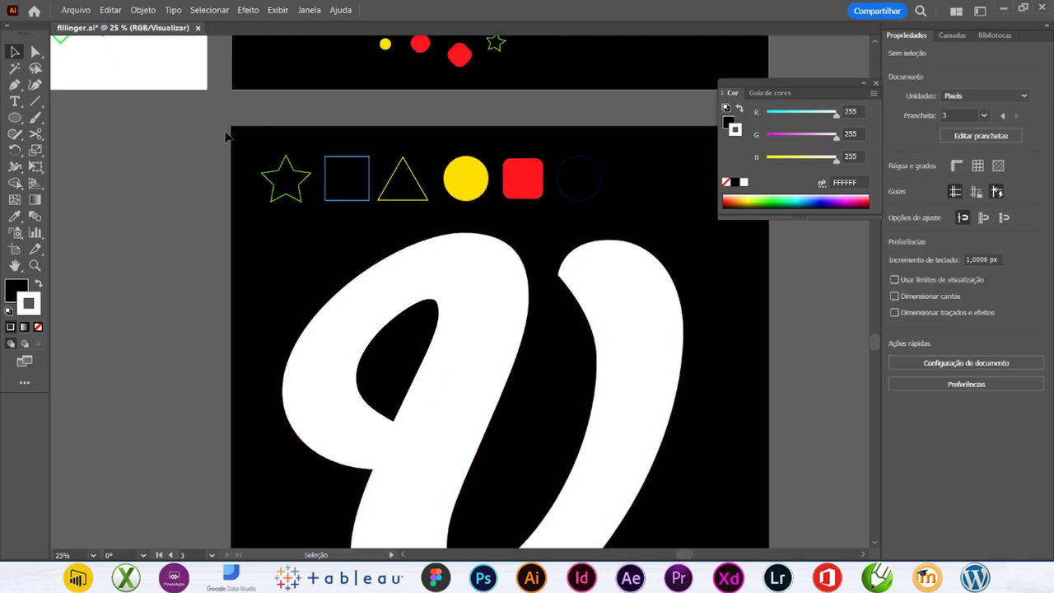
mouse_move(227, 137)
mouse_down()
mouse_move(623, 207)
mouse_move(625, 249)
mouse_up()
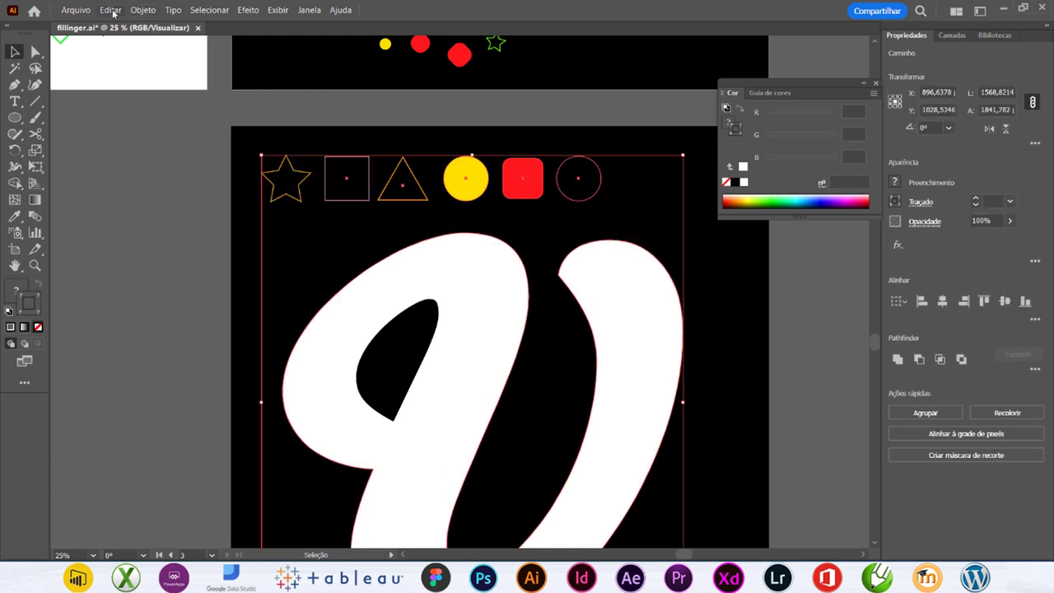
click(76, 10)
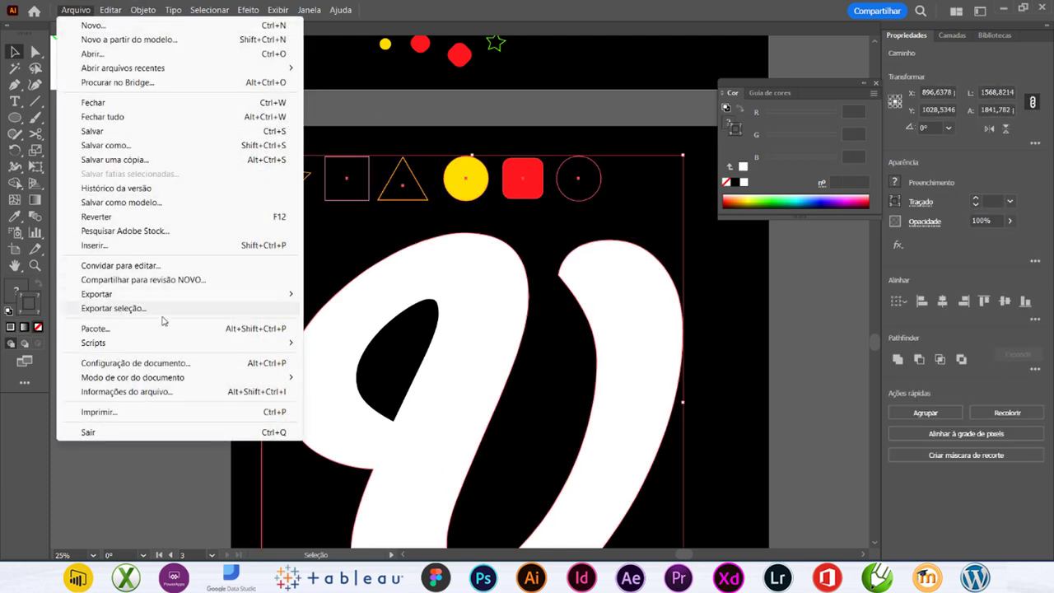
mouse_move(93, 343)
mouse_move(369, 357)
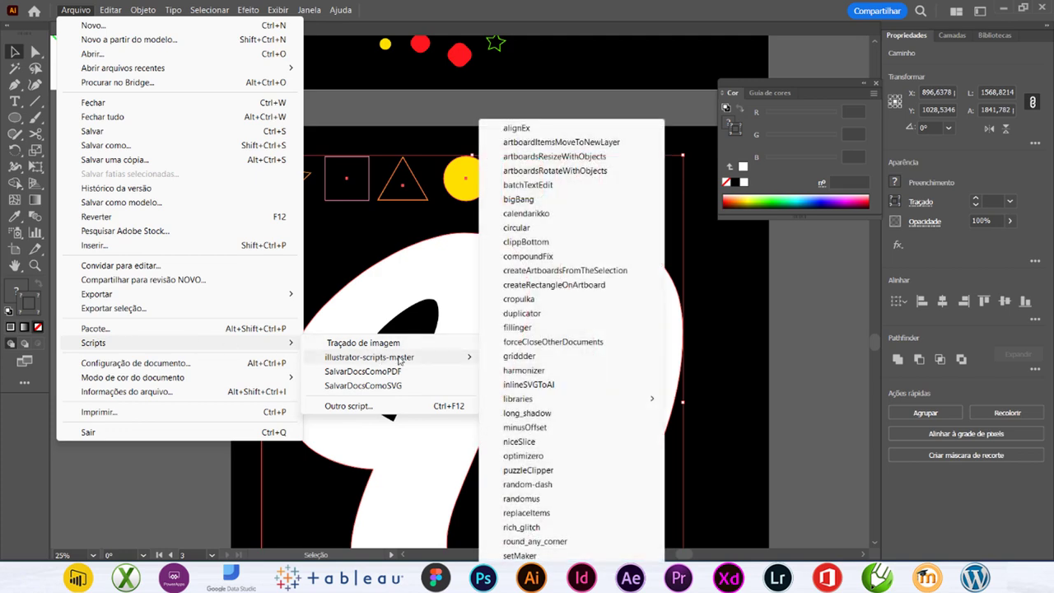
click(537, 328)
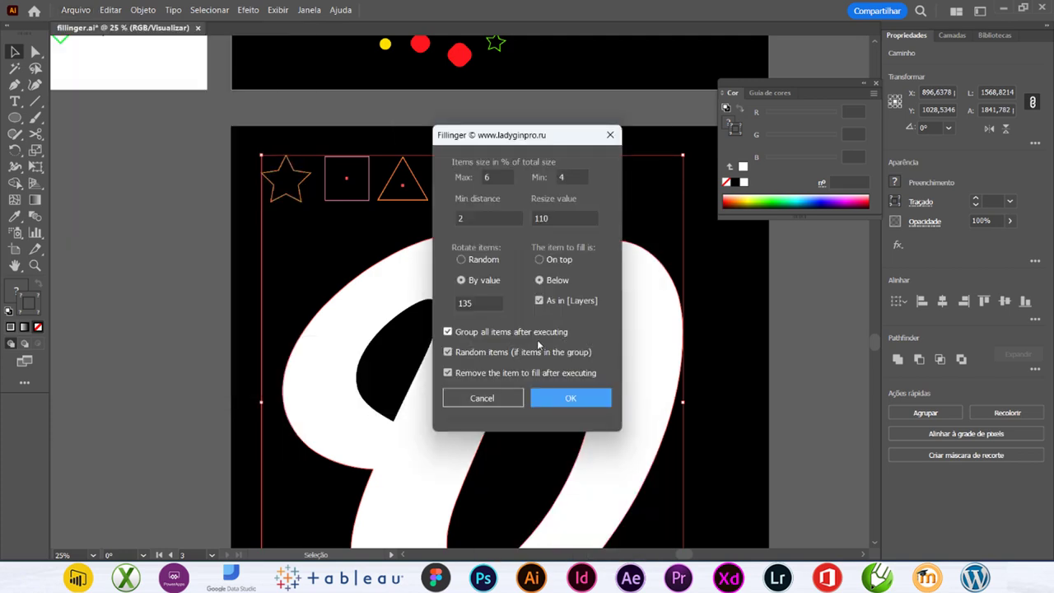
click(563, 400)
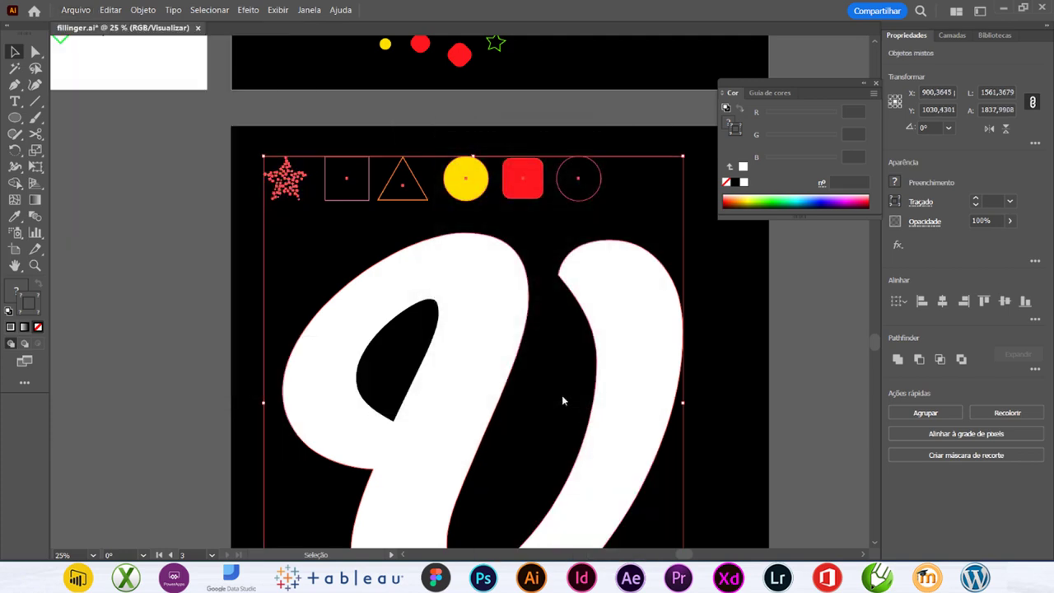
key(ctrl+z)
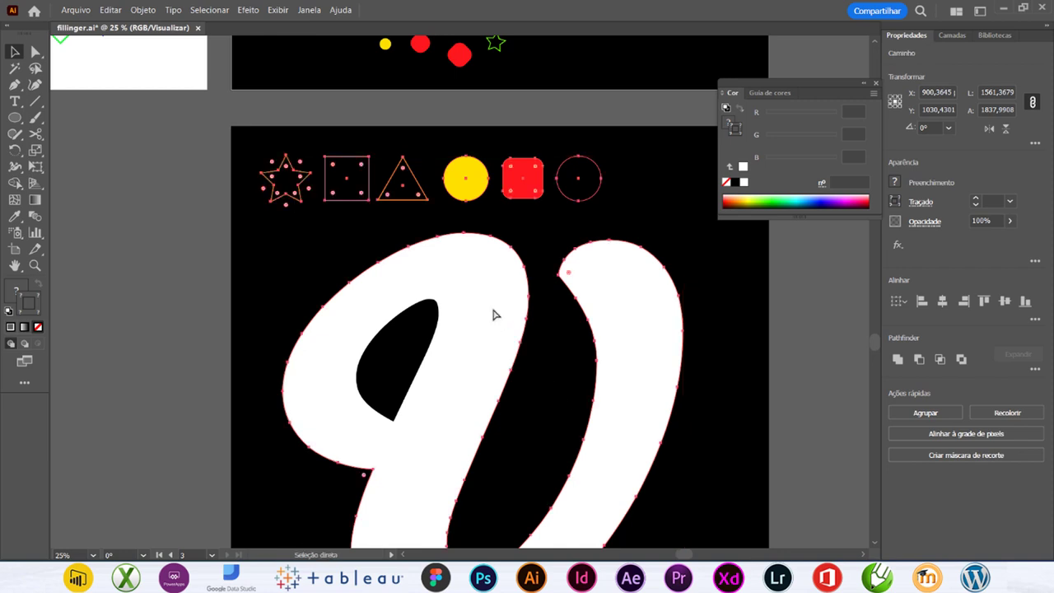
key(ctrl+z)
key(ctrl+z)
- Send the white V to the back, then select it with the top row of shapes
click(407, 297)
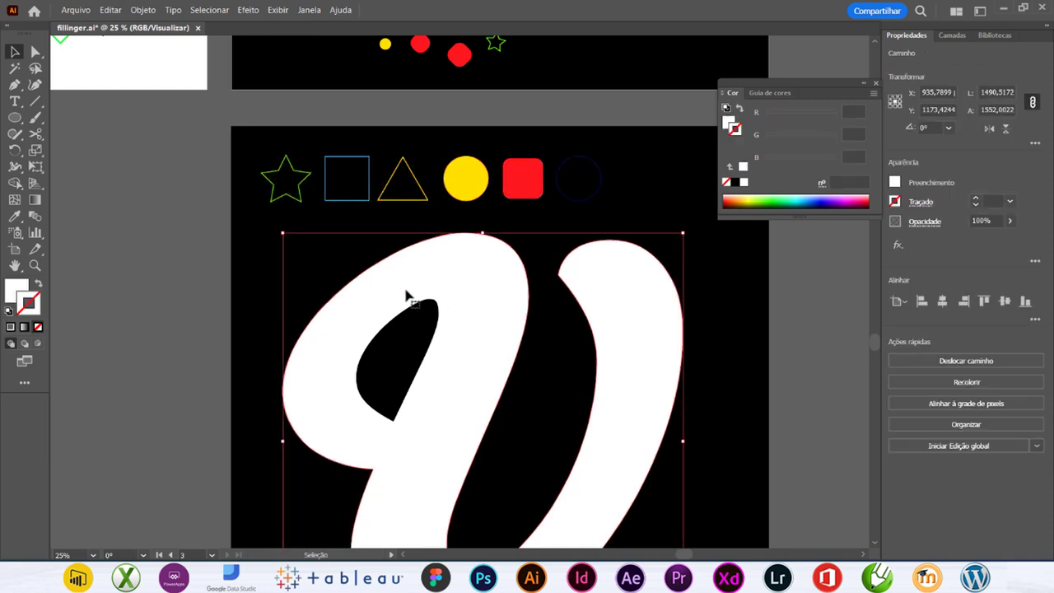
right_click(406, 295)
mouse_move(448, 494)
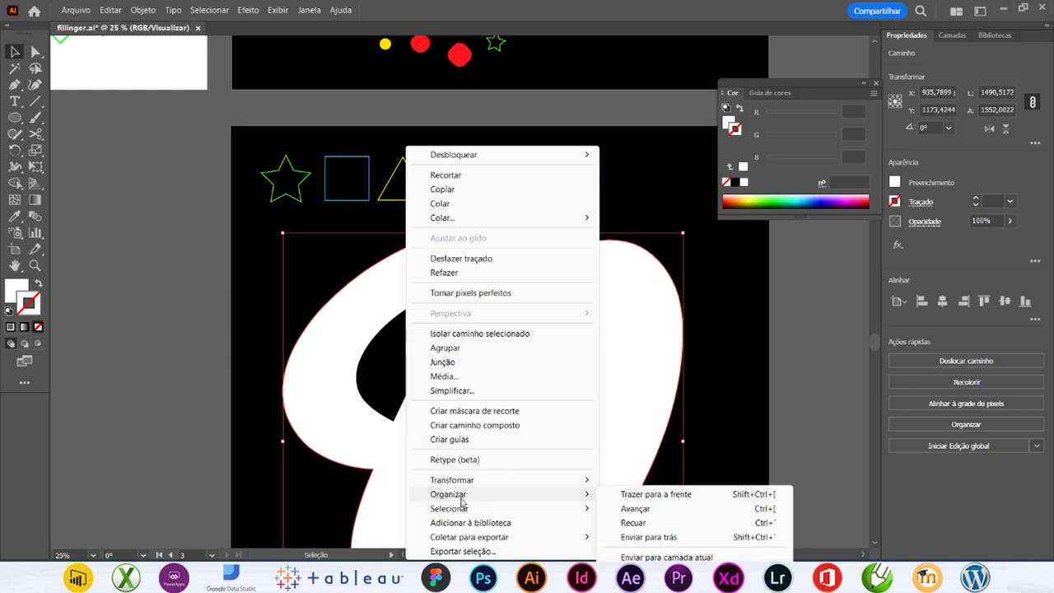
click(638, 537)
click(291, 325)
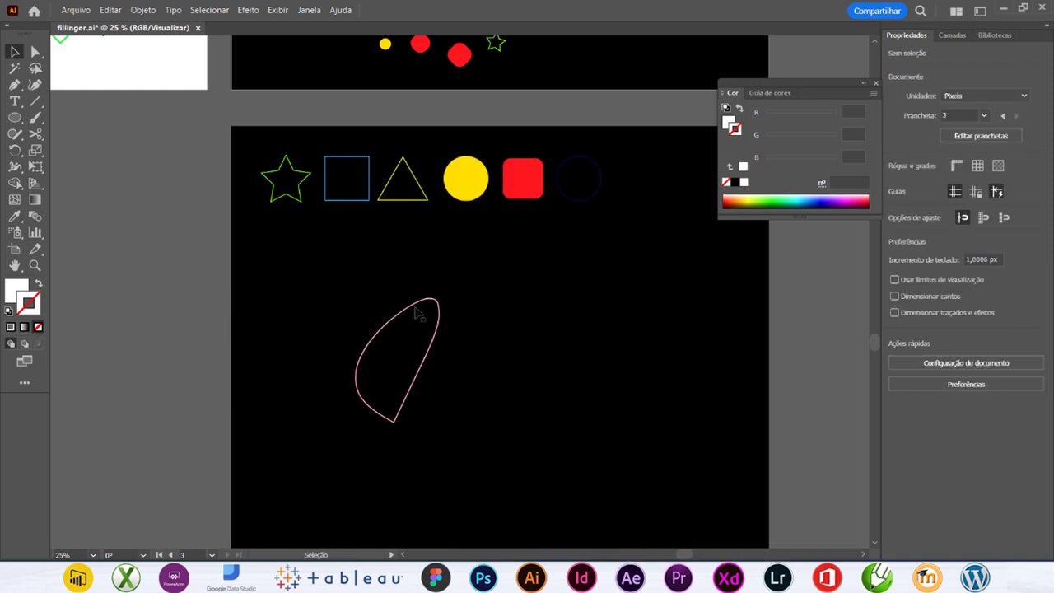
click(416, 274)
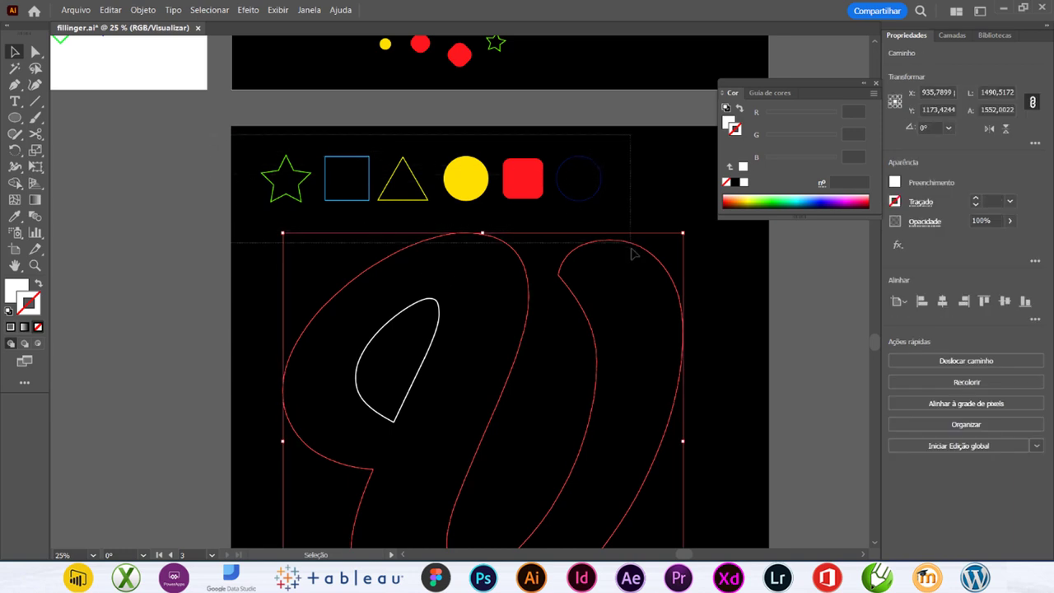
drag(247, 137, 633, 256)
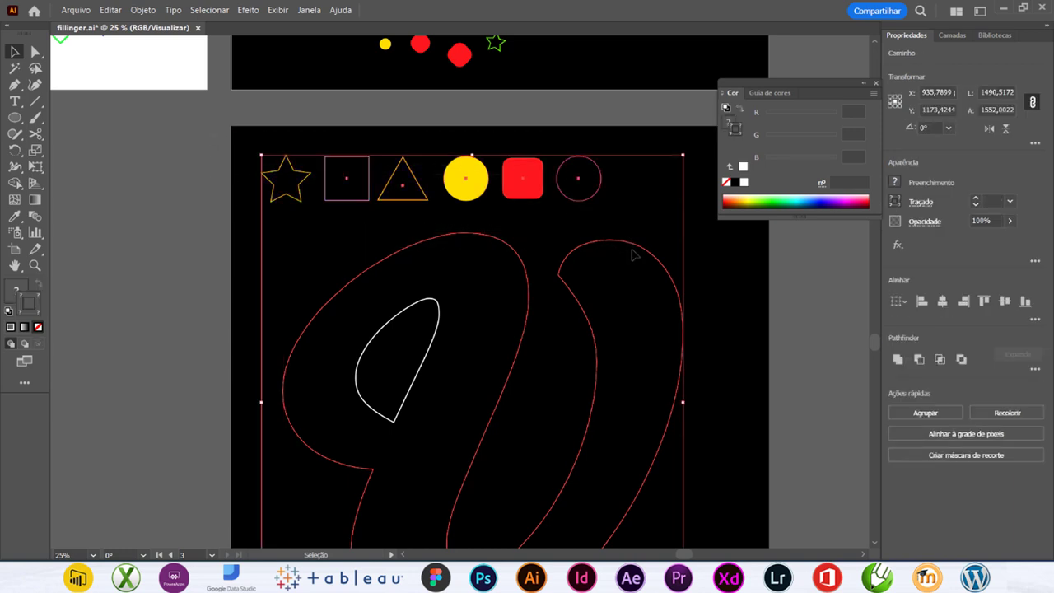
click(73, 10)
mouse_move(93, 342)
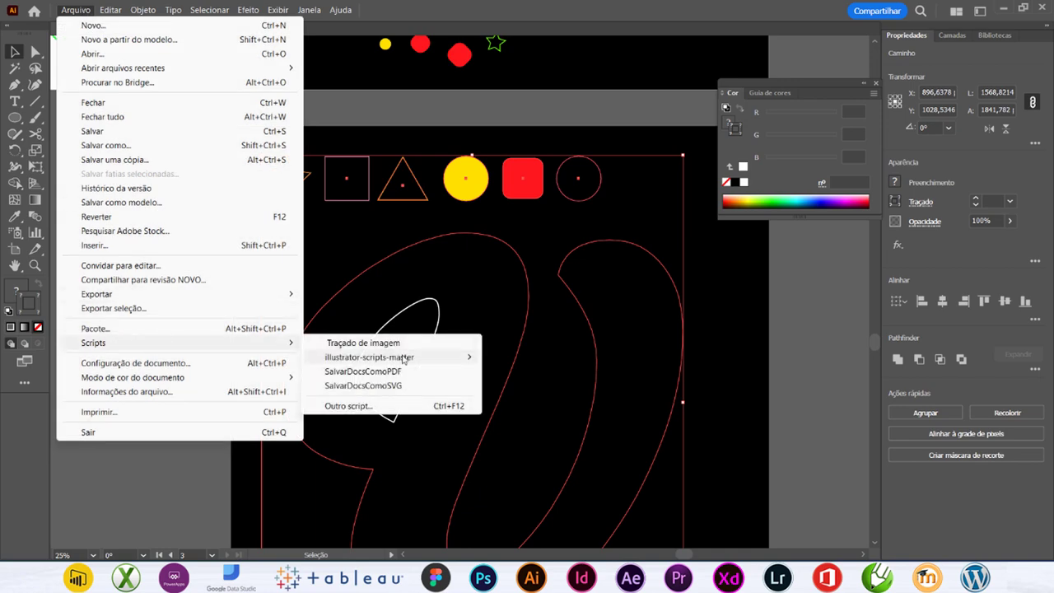
click(518, 330)
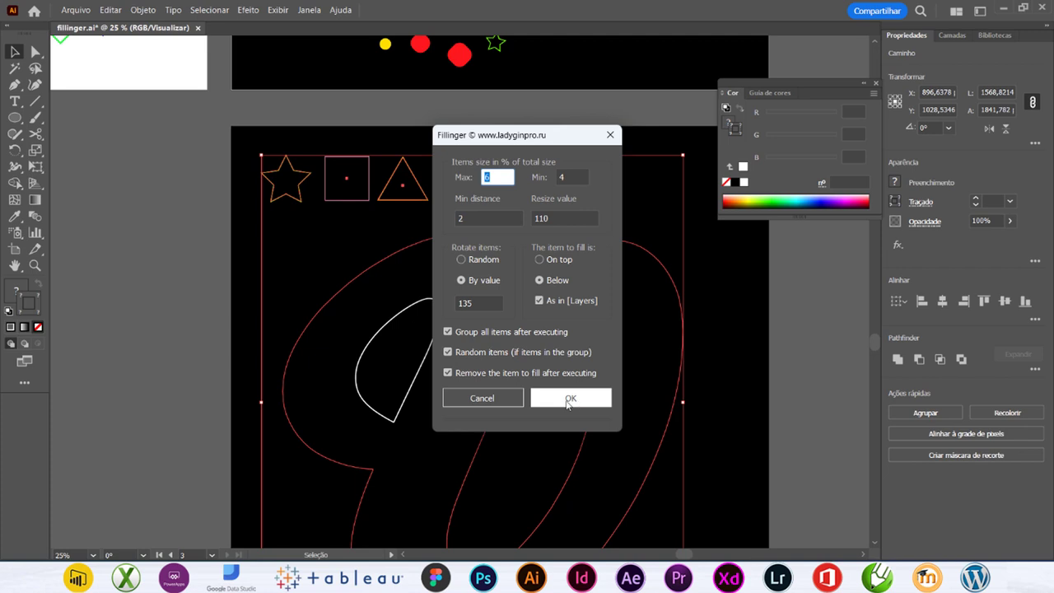
click(568, 400)
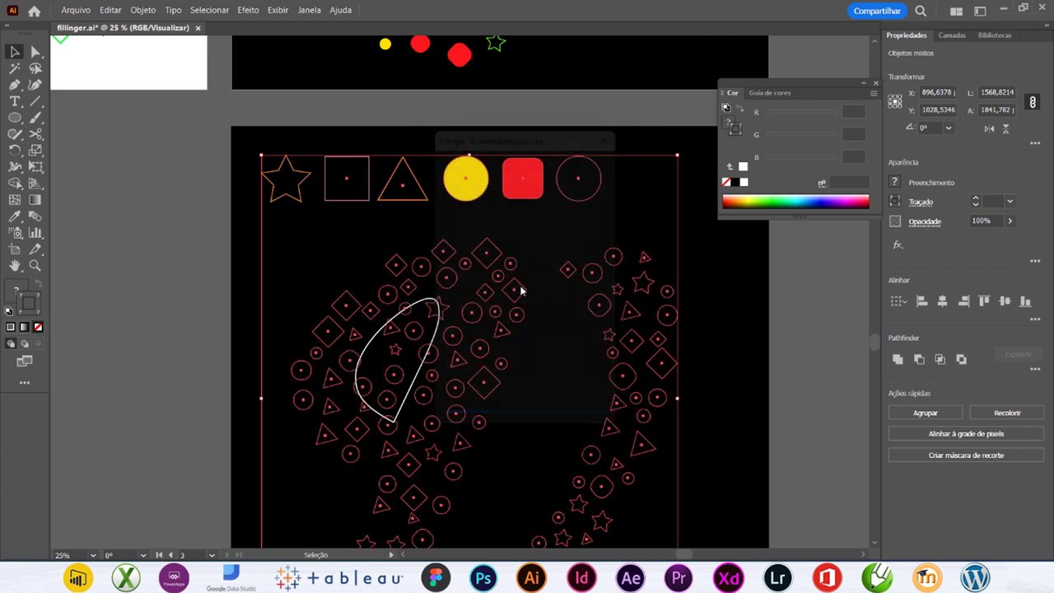
key(Delete)
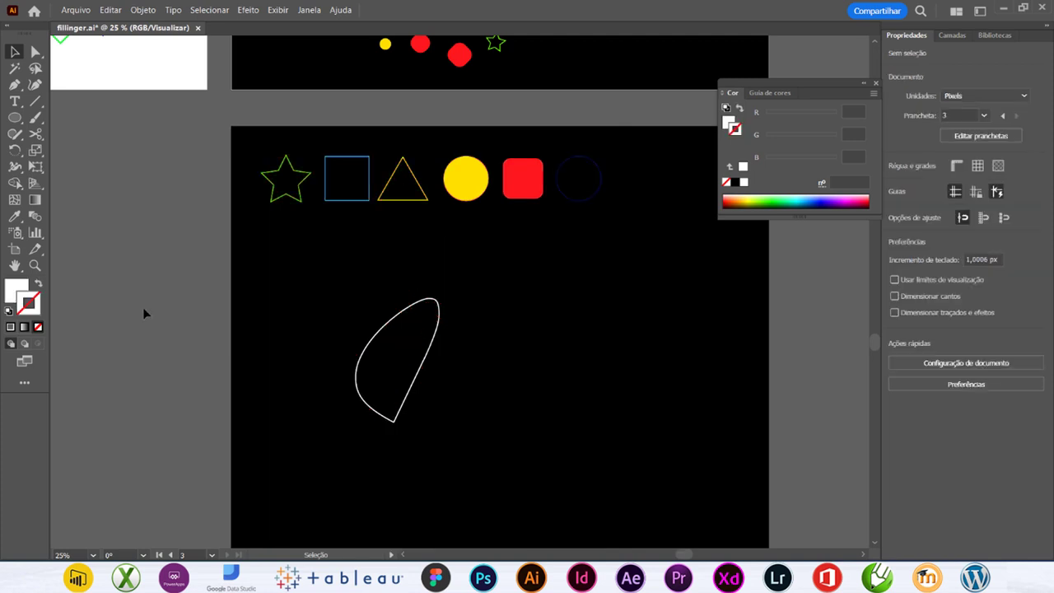
click(449, 277)
- In Layers, move the Fillinger shapes group in Camada 2 above the black rectangles
click(956, 36)
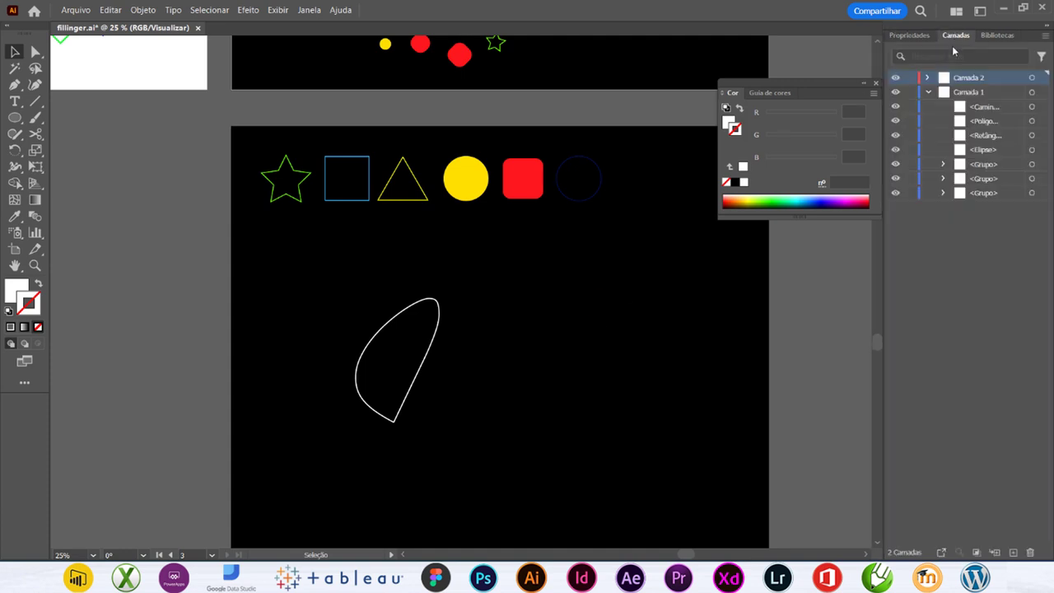
click(928, 77)
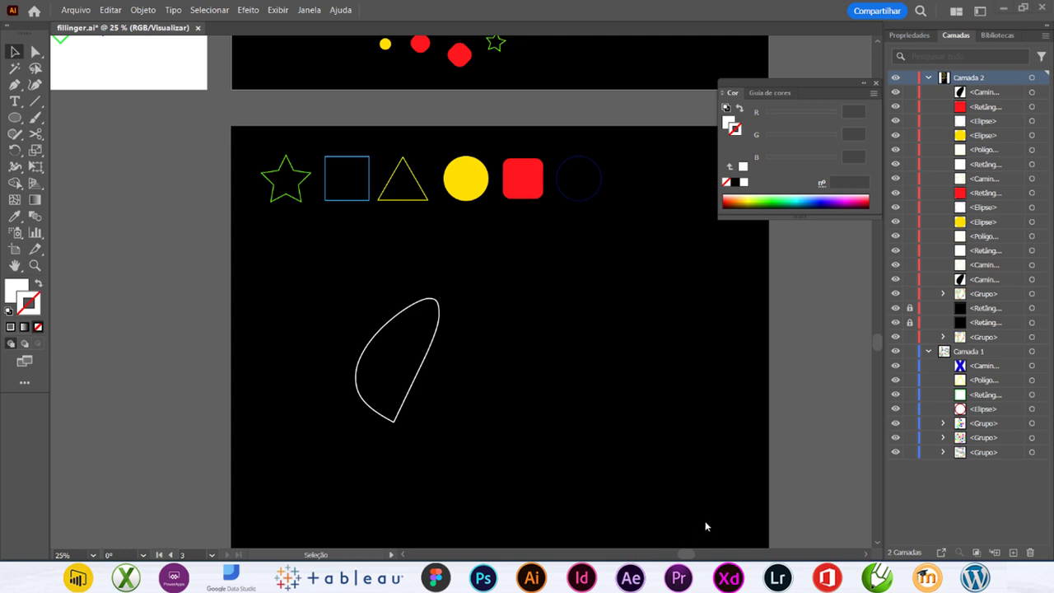
click(1032, 264)
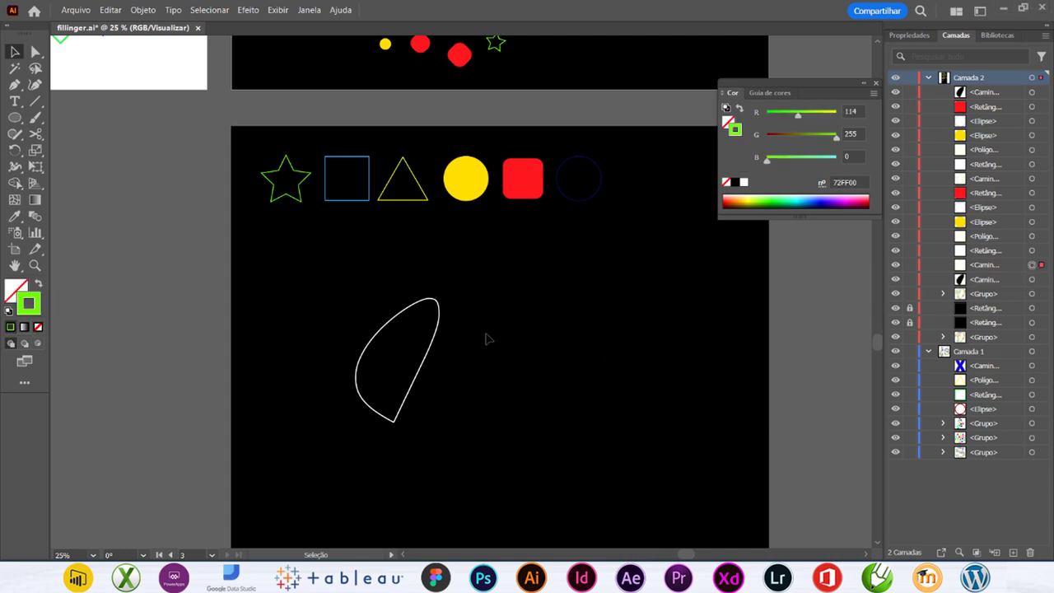
click(502, 268)
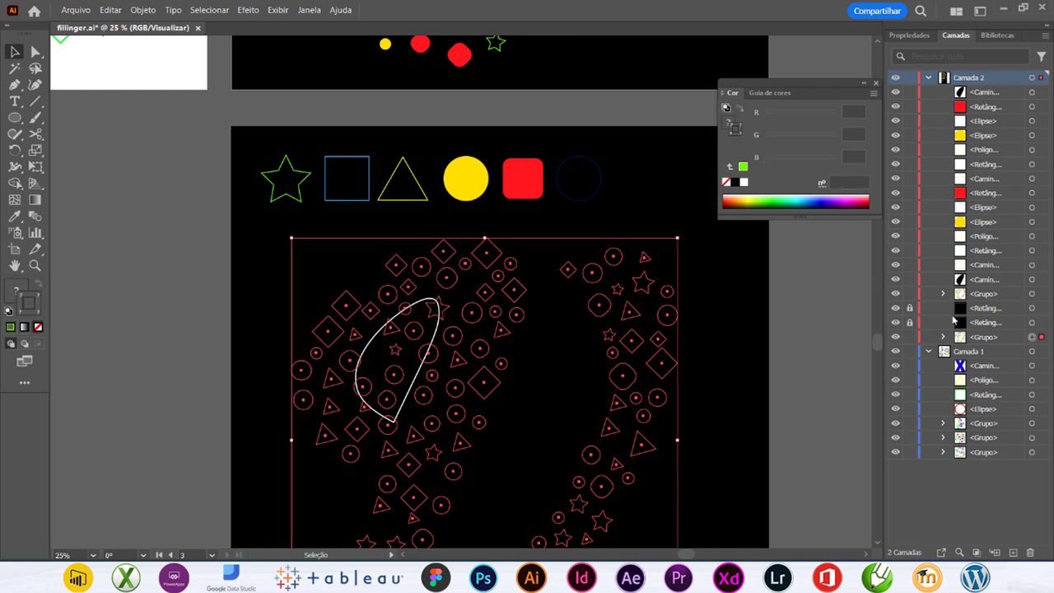
drag(986, 340, 992, 294)
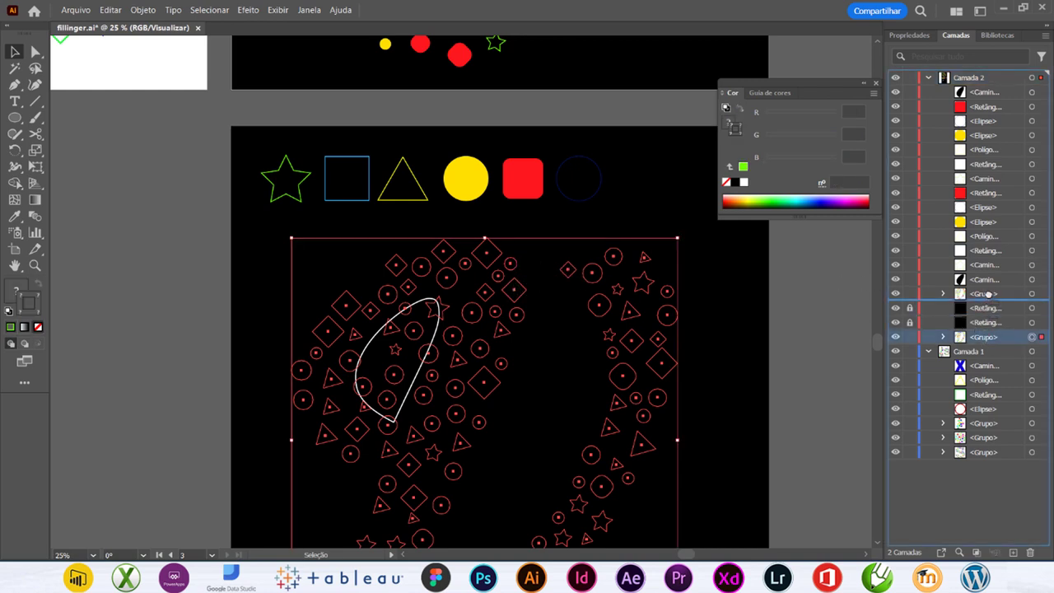
click(826, 315)
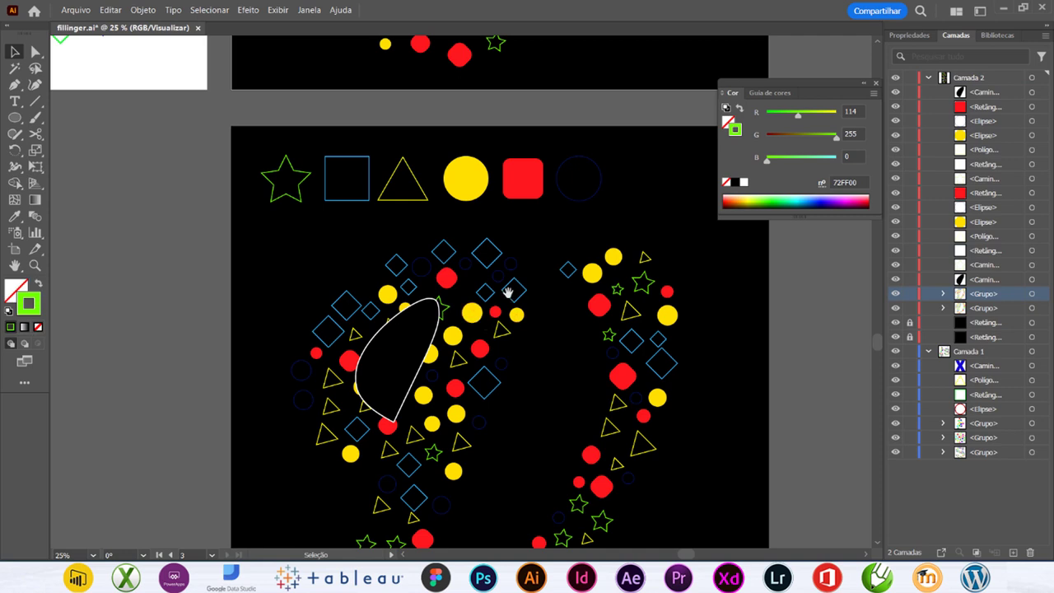
scroll(453, 247, down, 3)
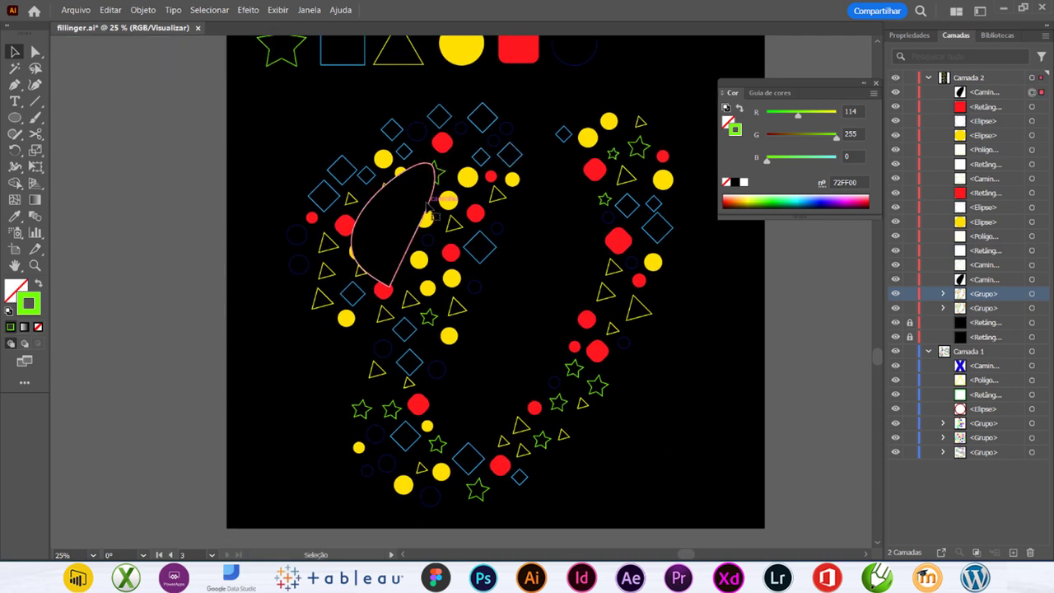
- Thin the teardrop path's stroke from 3 pt to 1 pt, then set it to None
click(427, 206)
click(907, 35)
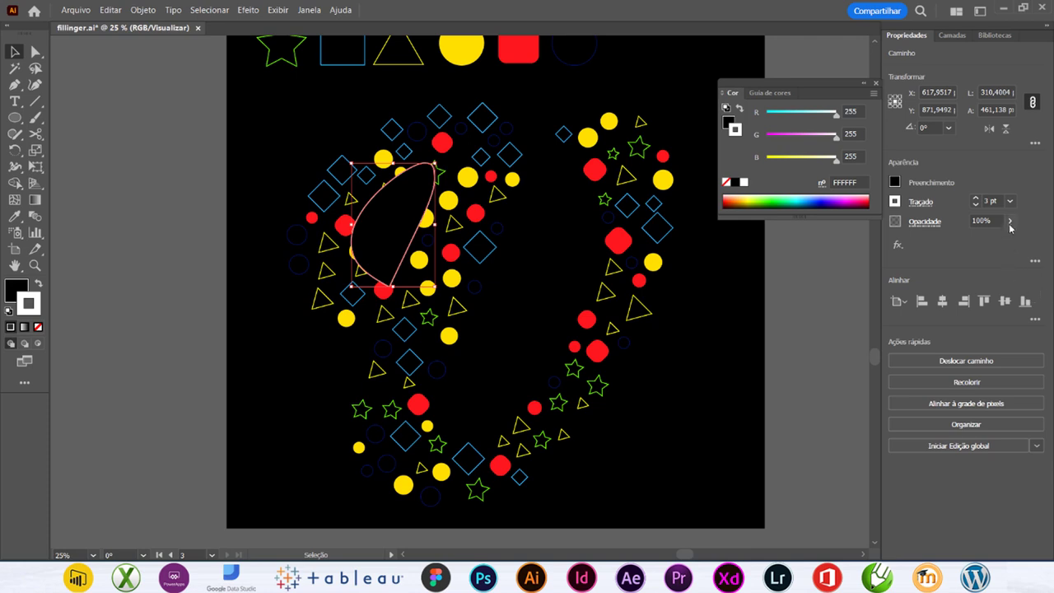
click(976, 205)
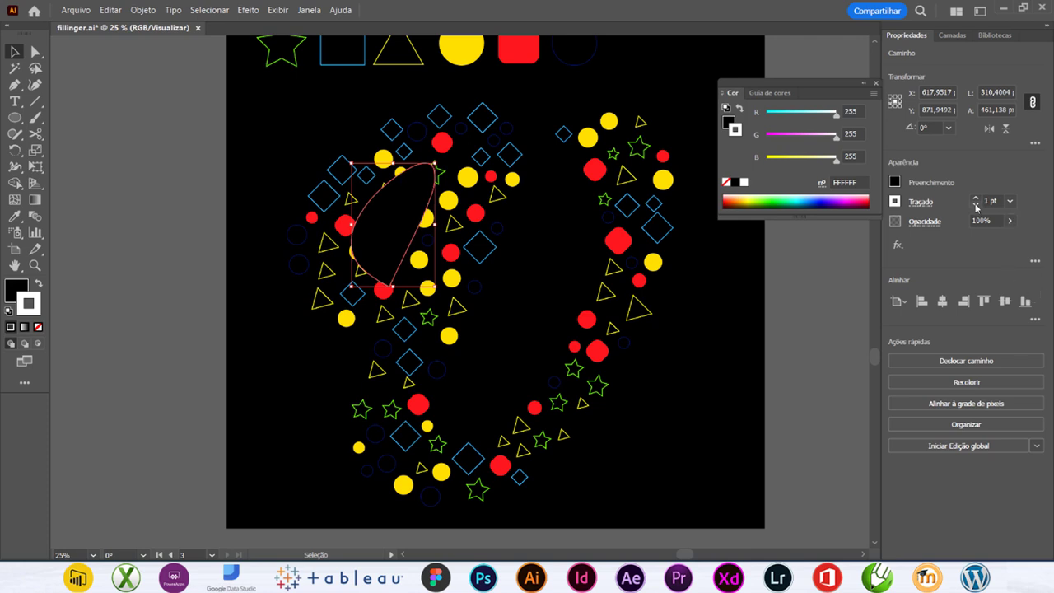
click(233, 204)
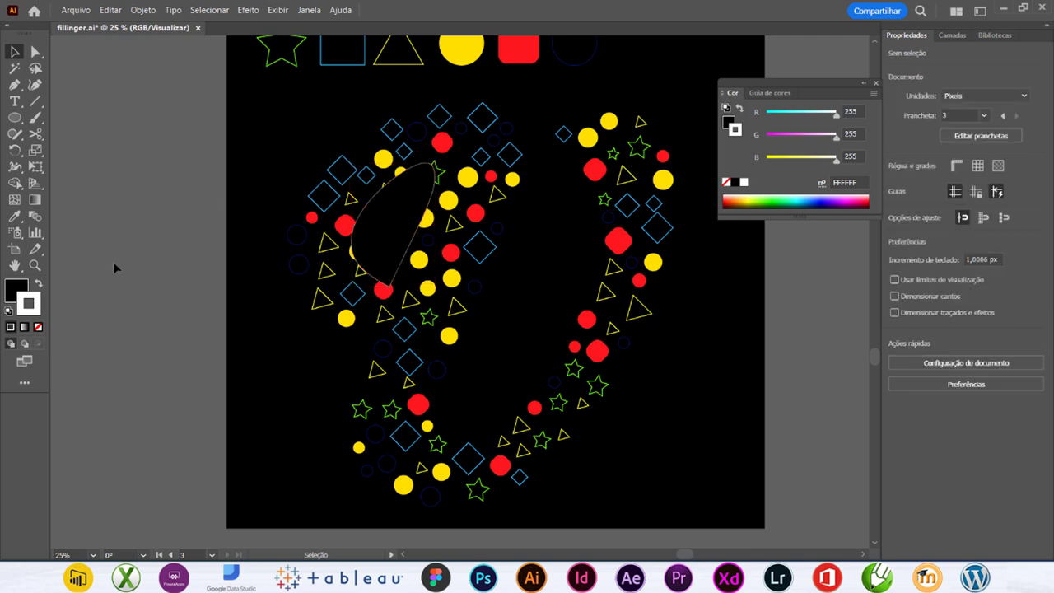
click(396, 218)
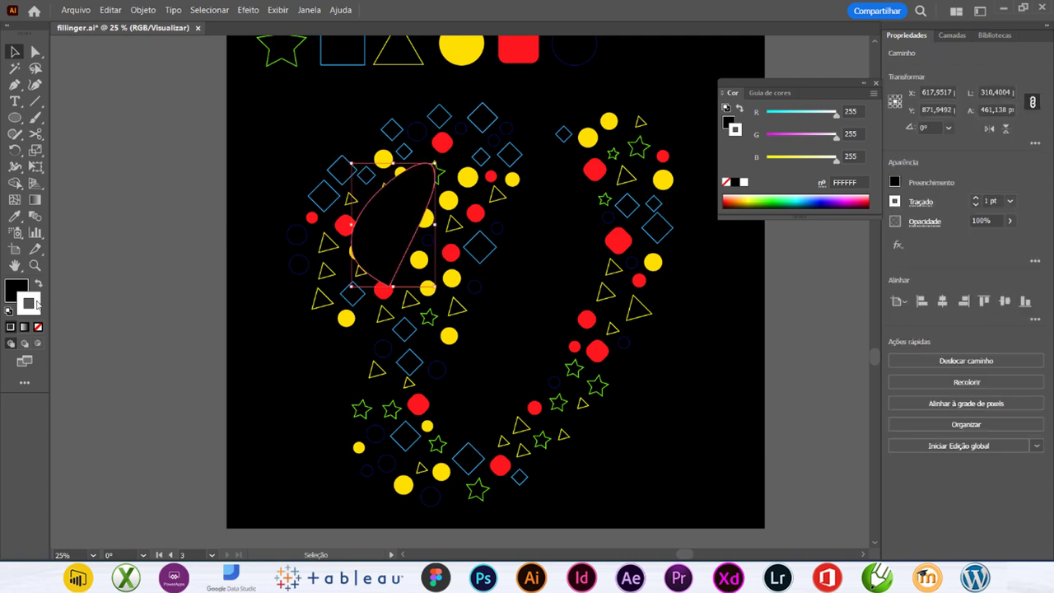
click(39, 328)
click(126, 265)
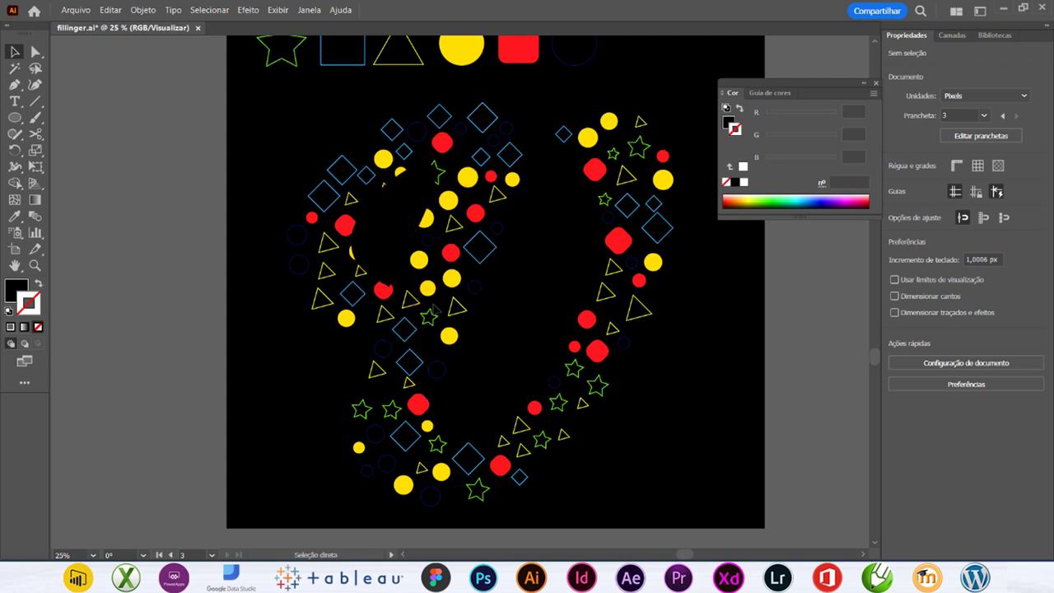
- Draw a new artboard to the left of the lower black artboard
key(ctrl+minus)
scroll(456, 340, up, 5)
scroll(455, 340, left, 3)
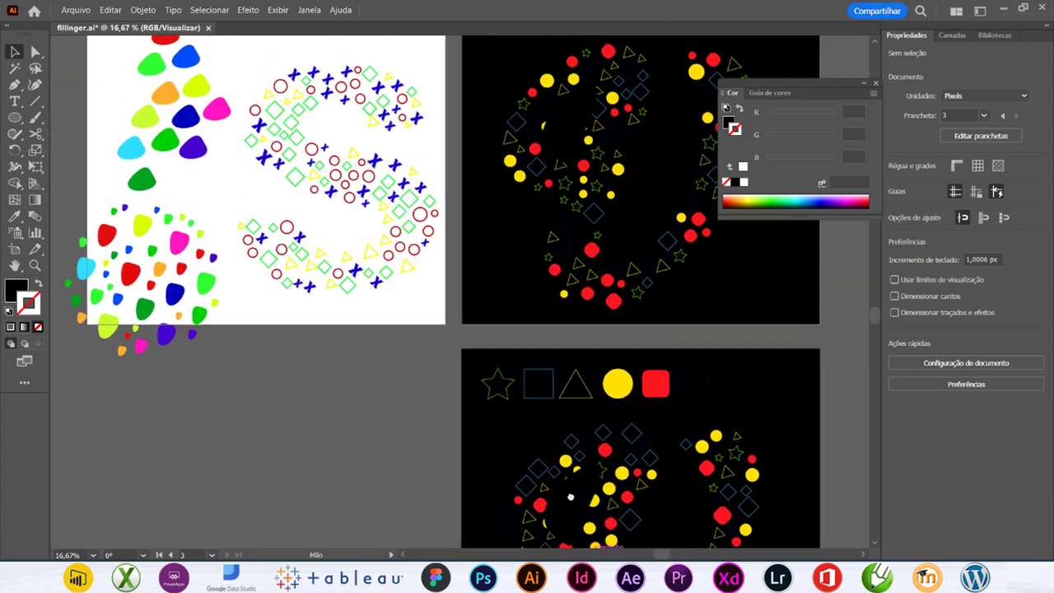
scroll(244, 363, down, 3)
scroll(243, 363, left, 3)
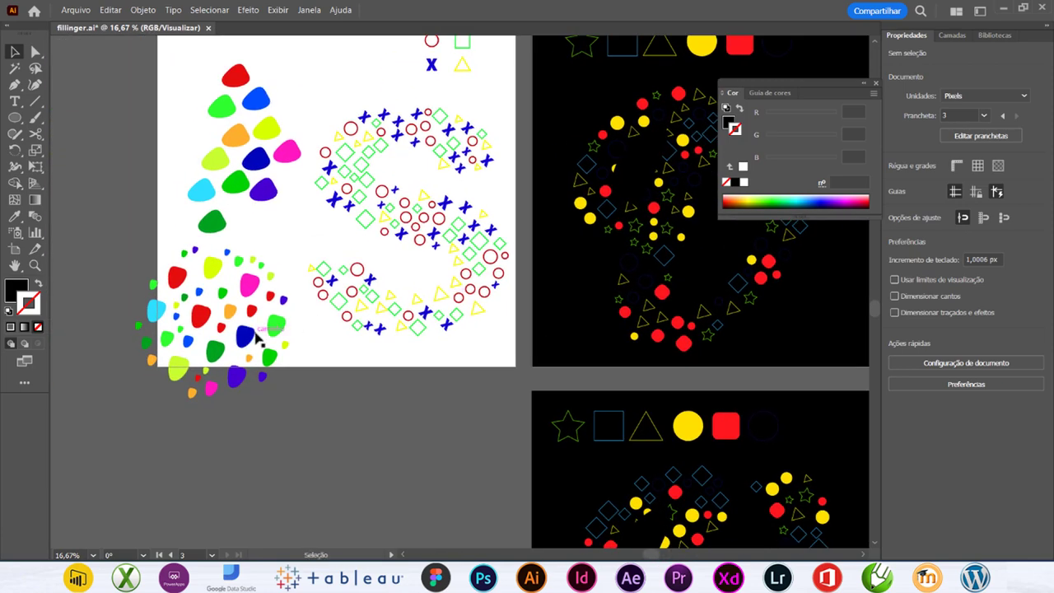
drag(649, 378, 669, 285)
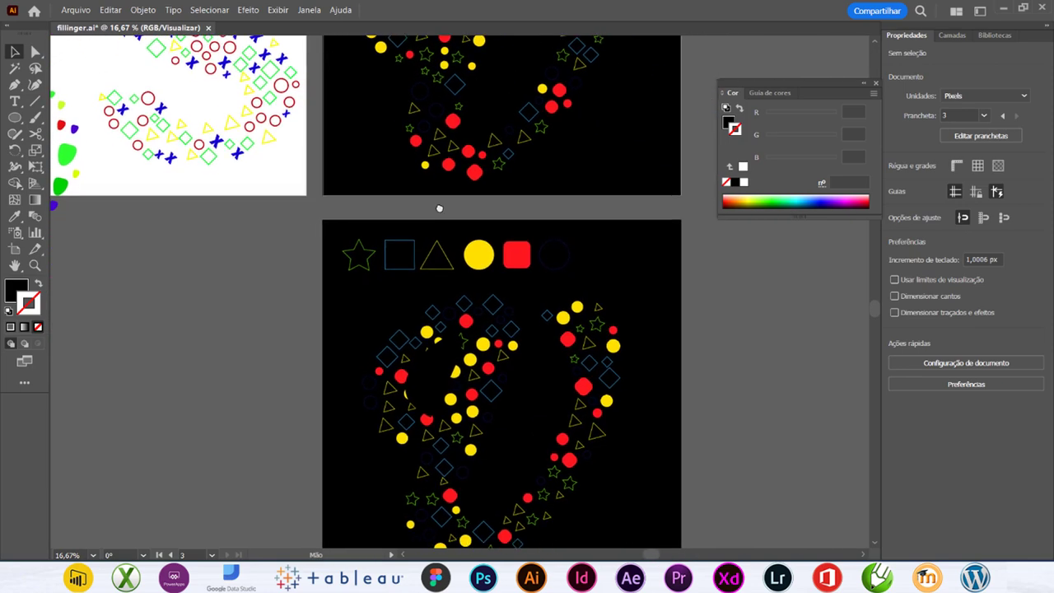
scroll(670, 285, down, 5)
scroll(669, 285, right, 3)
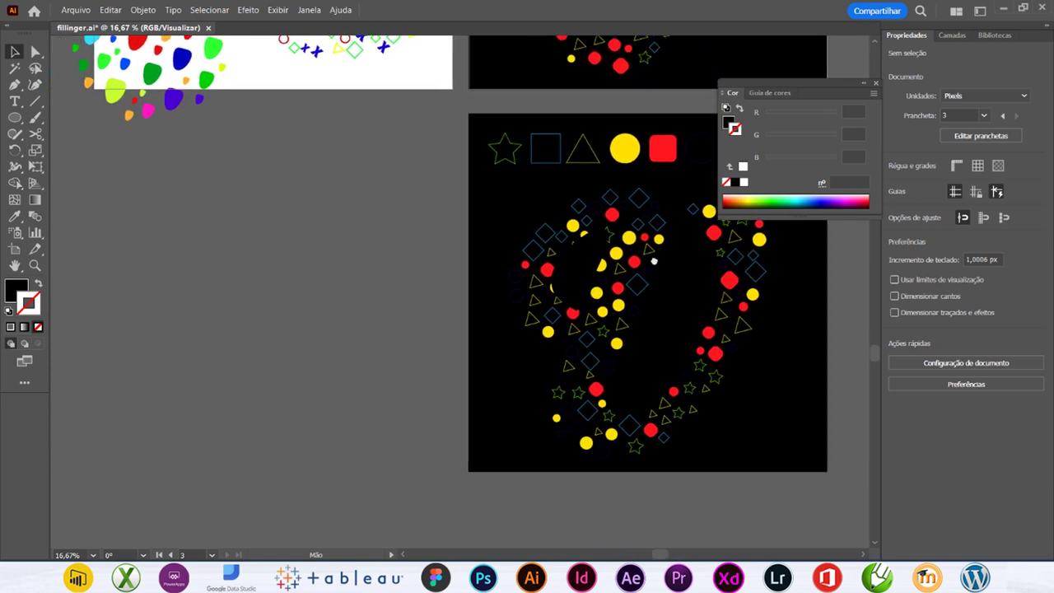
click(15, 249)
drag(84, 152, 382, 461)
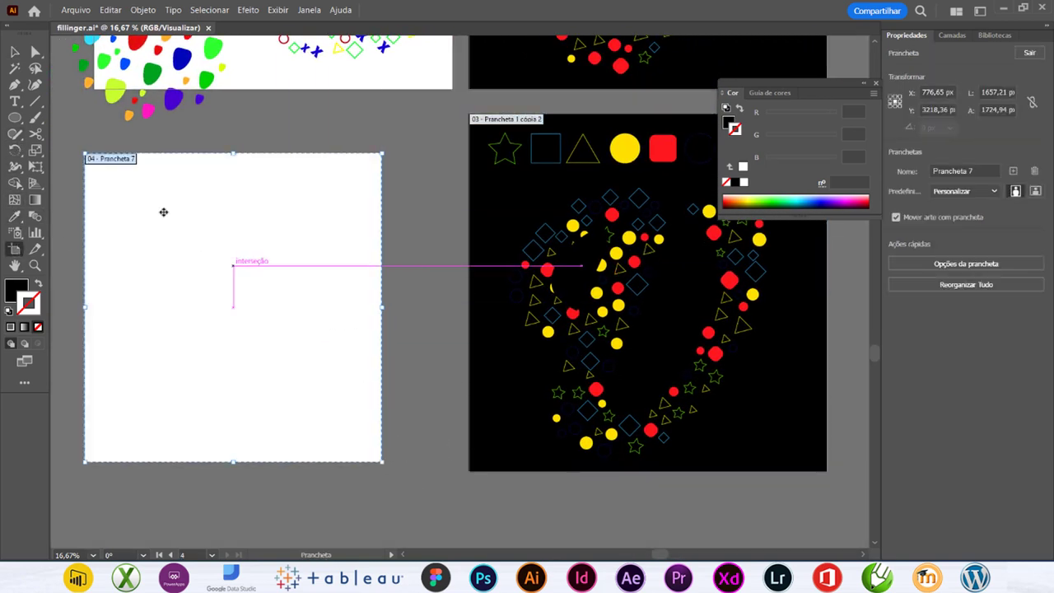
click(23, 120)
- Draw a large black circle and, using Draw Inside, add a small light grey circle within it
drag(137, 205, 345, 405)
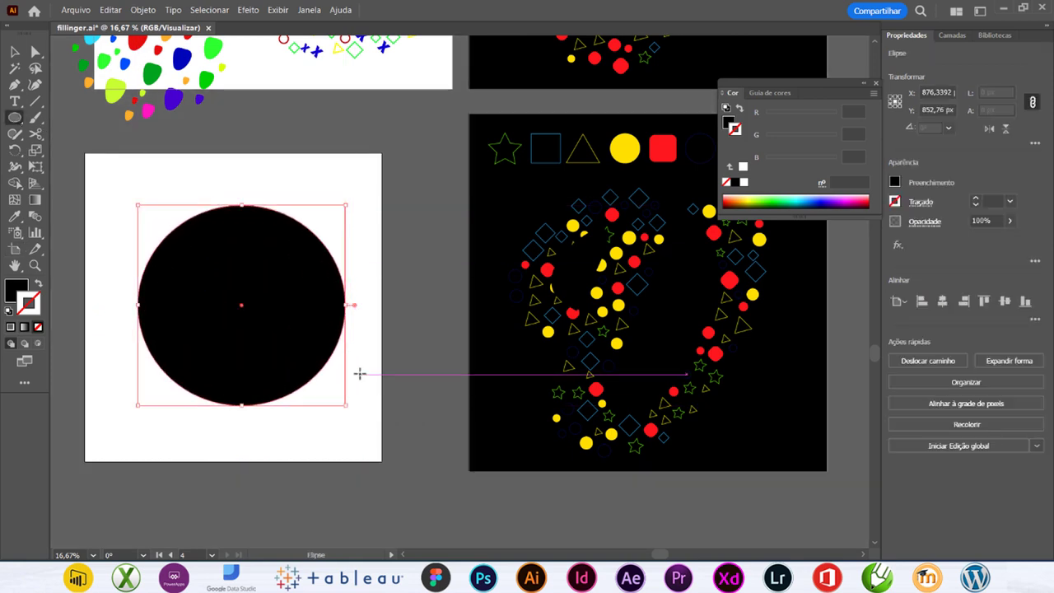
click(38, 345)
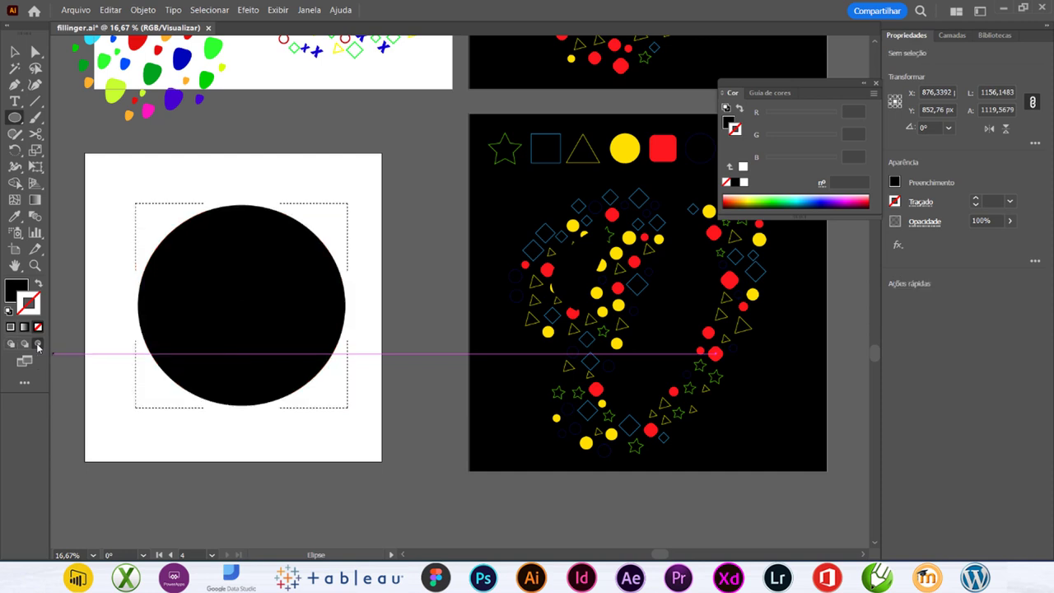
click(14, 135)
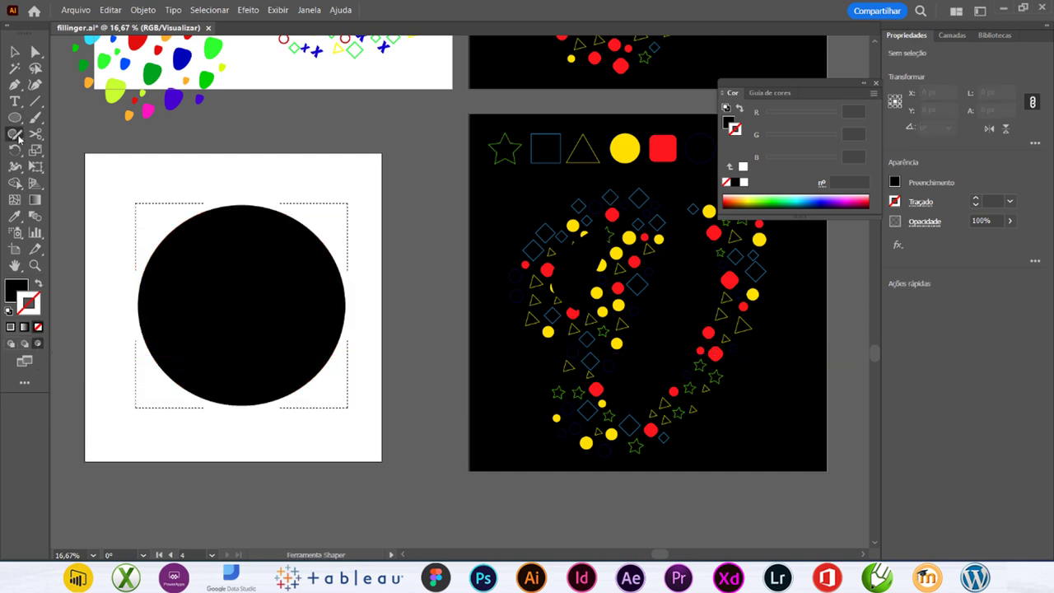
drag(20, 138, 23, 142)
mouse_move(220, 246)
mouse_down()
mouse_move(226, 275)
mouse_move(222, 246)
mouse_up()
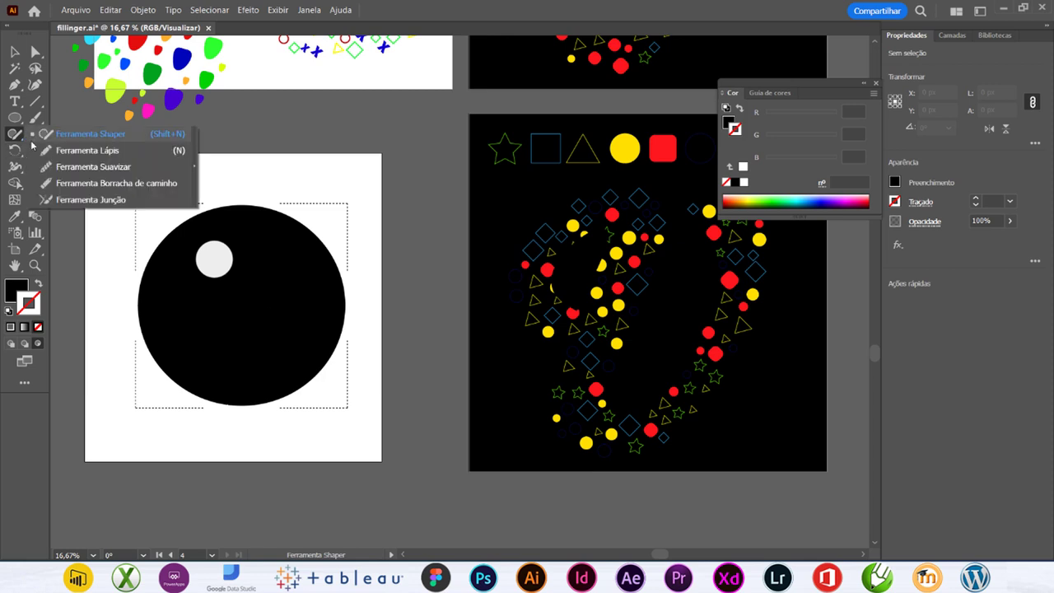
- Sketch small pencil loops, including a teardrop, inside the circle and select the loop in Layers
drag(18, 136, 56, 140)
drag(270, 270, 268, 272)
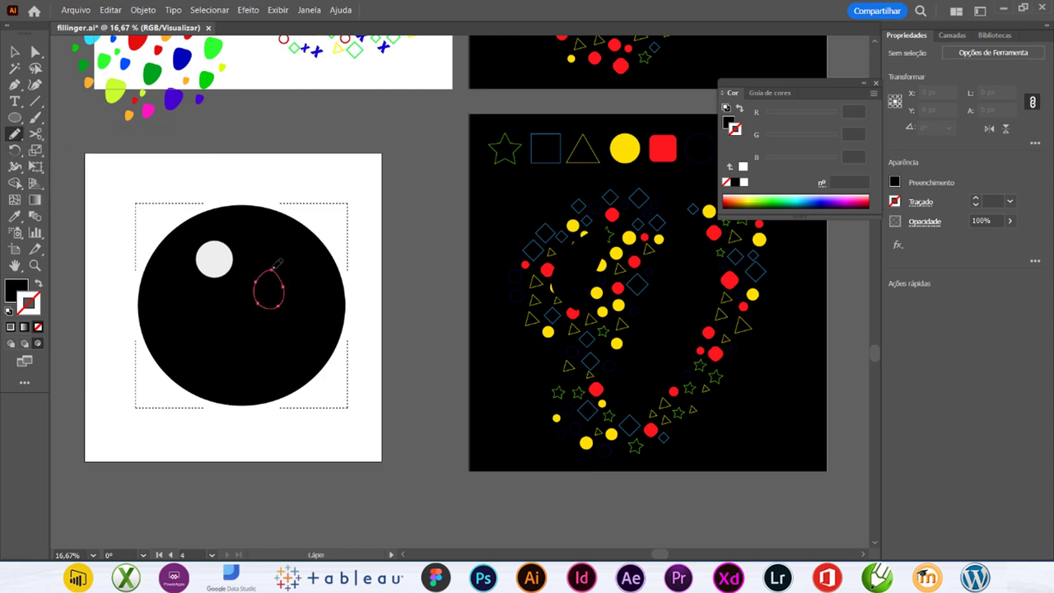
drag(272, 233, 262, 227)
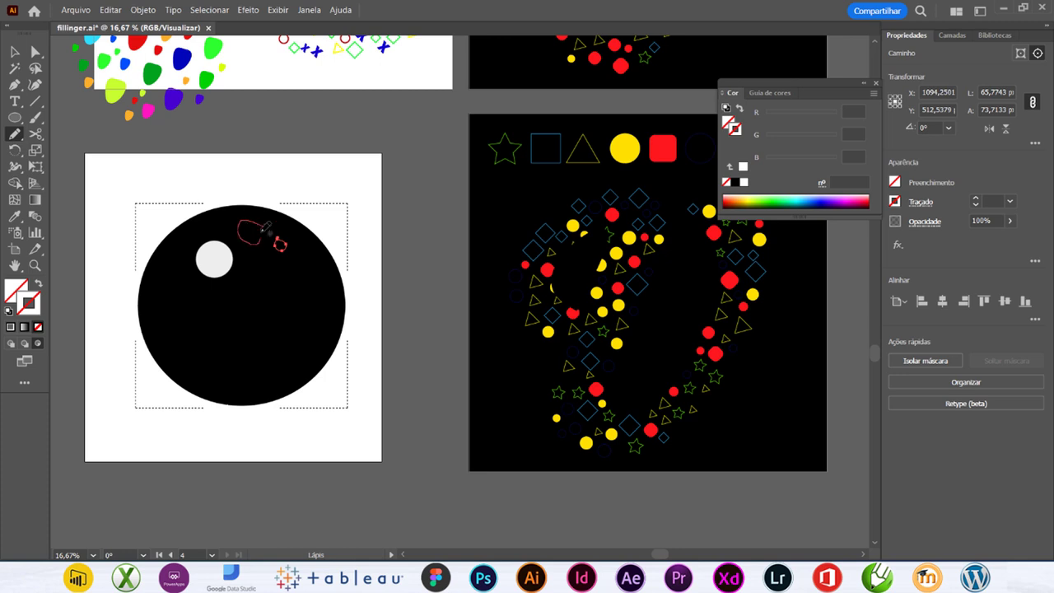
drag(190, 292, 187, 309)
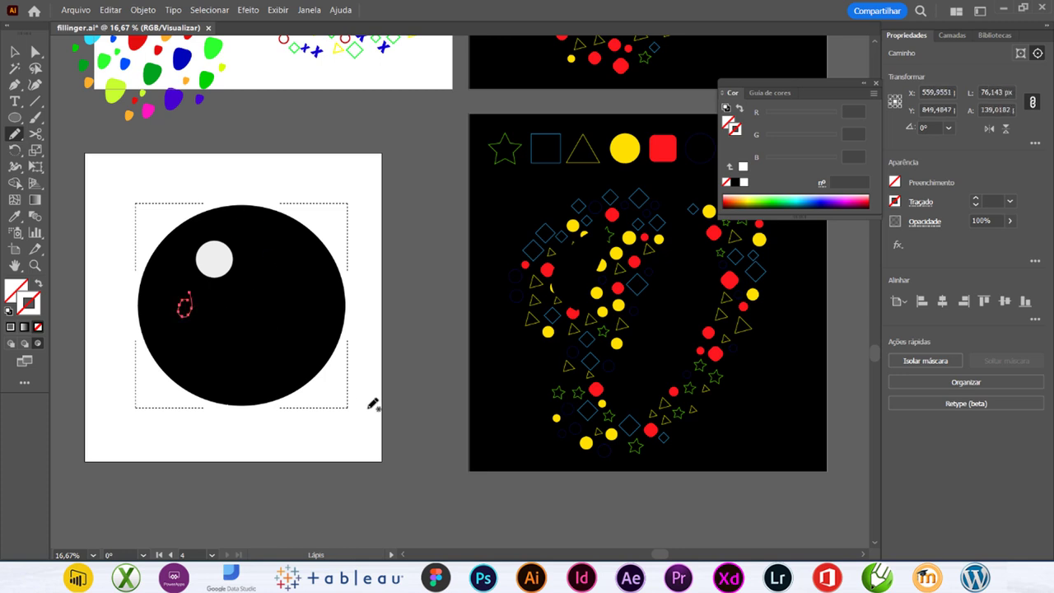
click(953, 36)
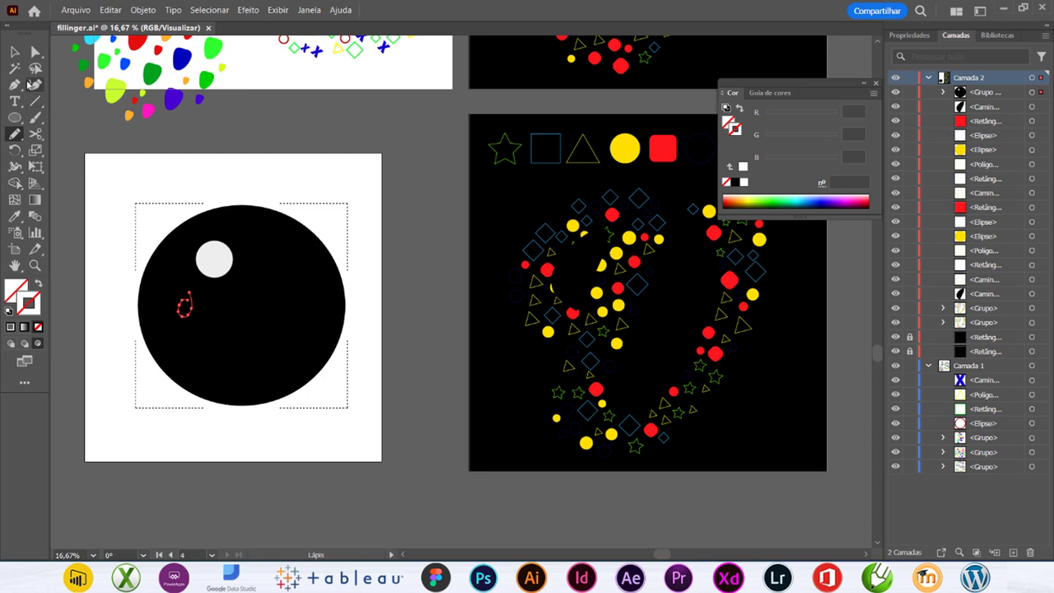
click(15, 52)
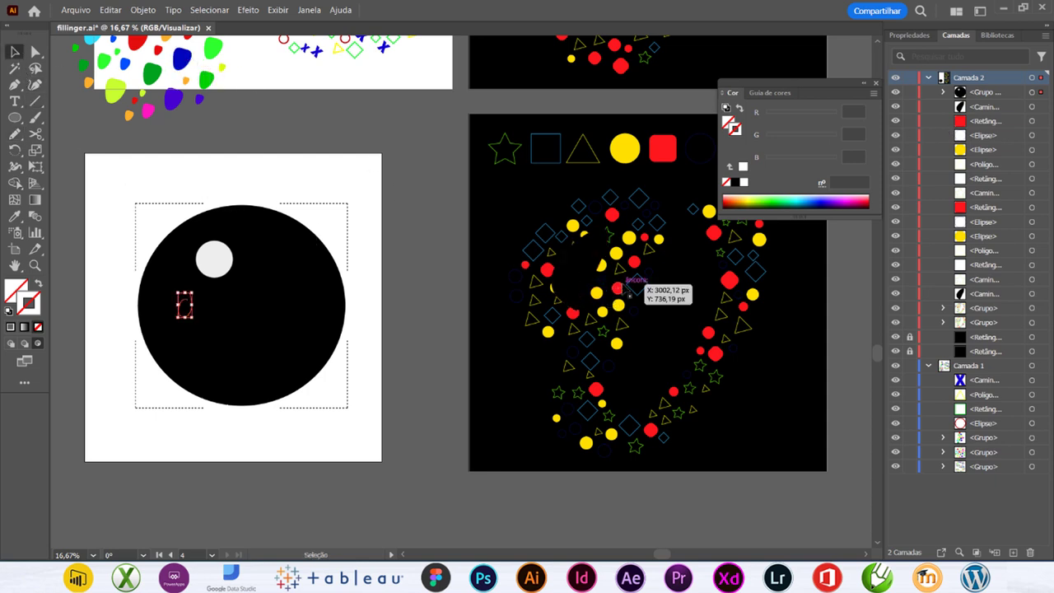